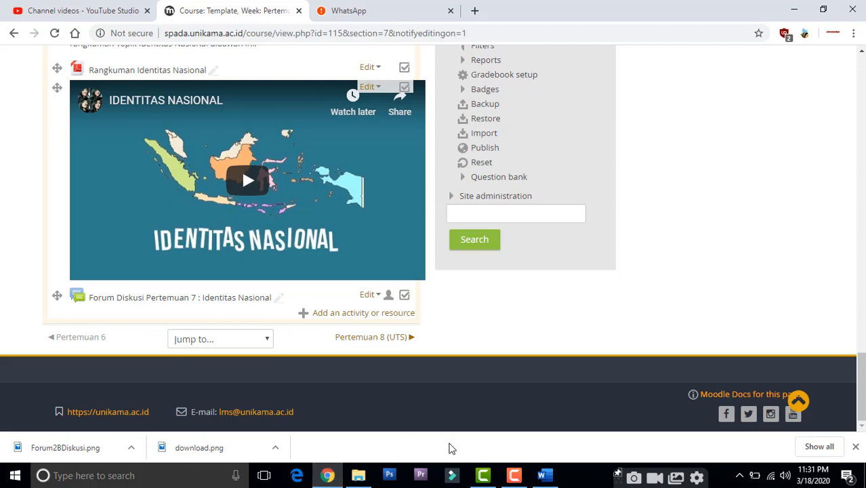
Step: Add a new Assignment activity to the Pertemuan 7 section of the course
{"action": "mouse_move", "coordinate": [862, 390]}
{"action": "left_mouse_down"}
{"action": "mouse_move", "coordinate": [862, 381]}
{"action": "mouse_move", "coordinate": [862, 389]}
{"action": "left_mouse_up"}
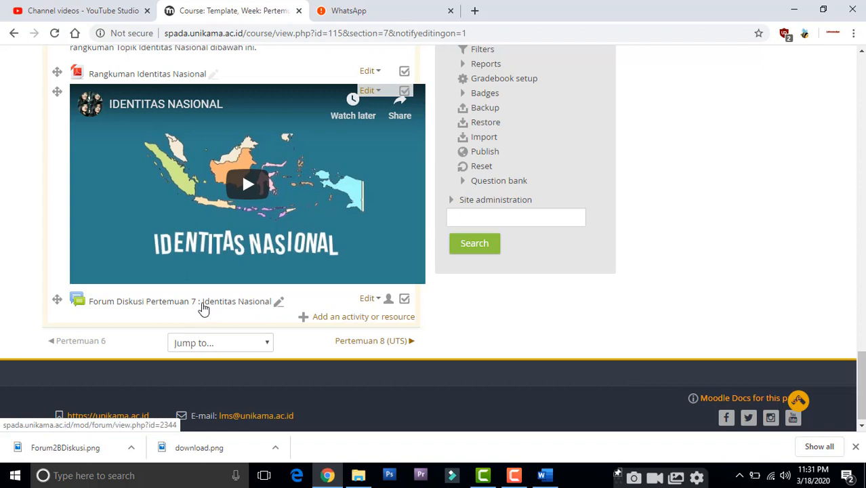
{"action": "left_click", "coordinate": [332, 319]}
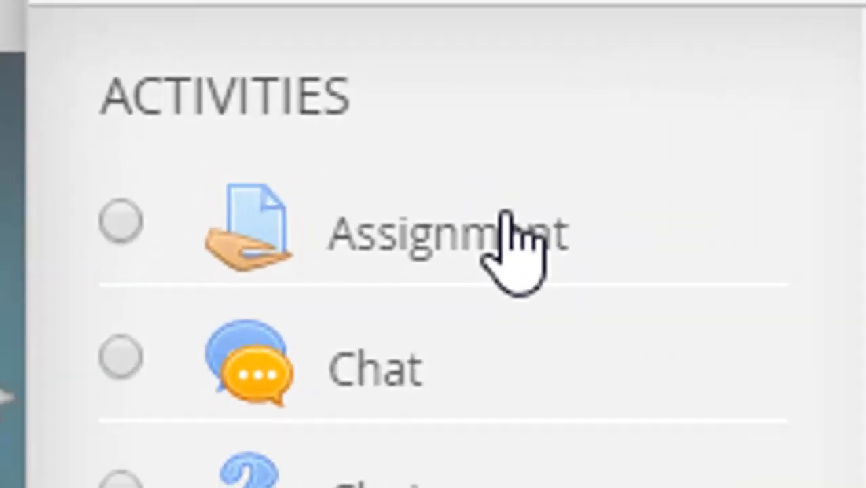
{"action": "left_click", "coordinate": [505, 219]}
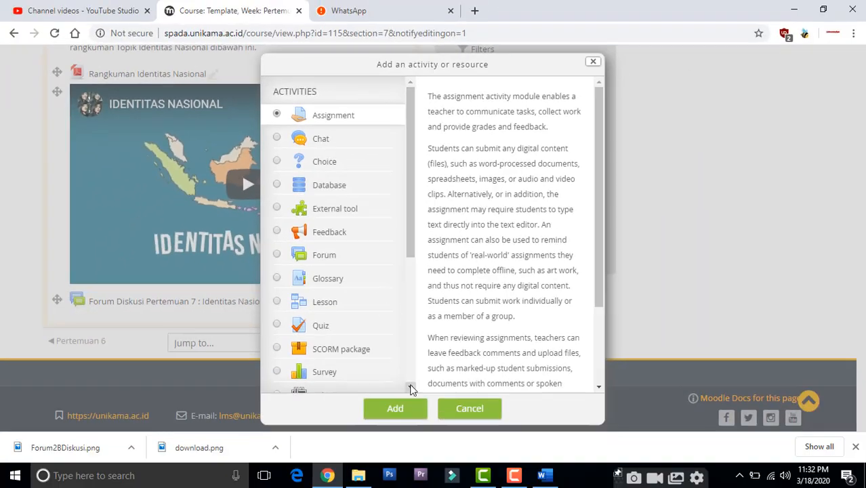
{"action": "left_click", "coordinate": [397, 408]}
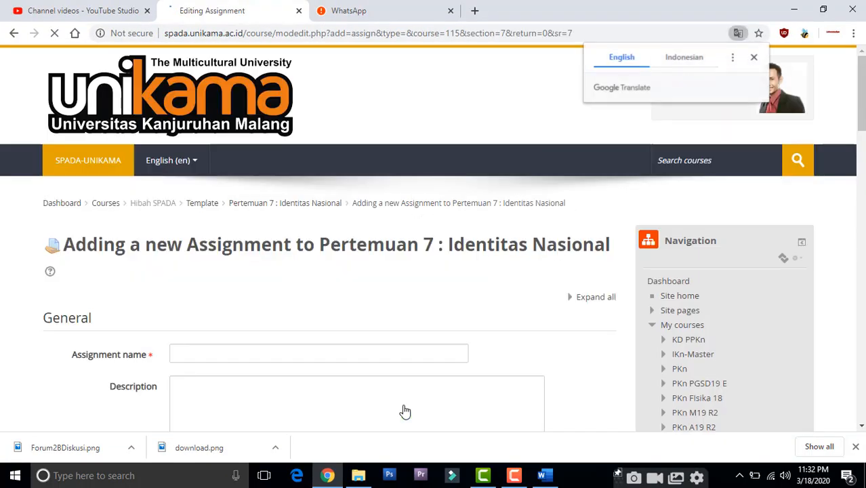
Step: Name the assignment "Tugas Pertemuan 7 : Identitas Nasional", reusing the section title from the page heading
{"action": "left_click_drag", "start_coordinate": [863, 82], "coordinate": [863, 109]}
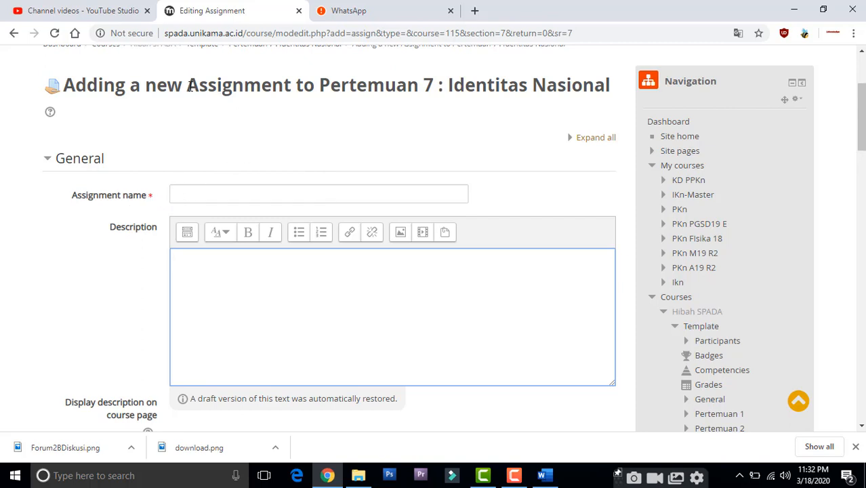
{"action": "left_click_drag", "start_coordinate": [322, 86], "coordinate": [617, 93]}
{"action": "key", "text": "ctrl+c"}
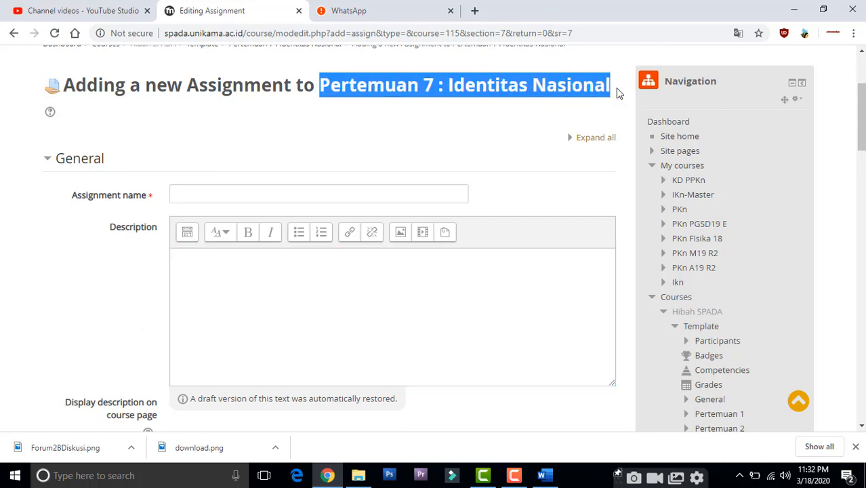
{"action": "left_click", "coordinate": [404, 191]}
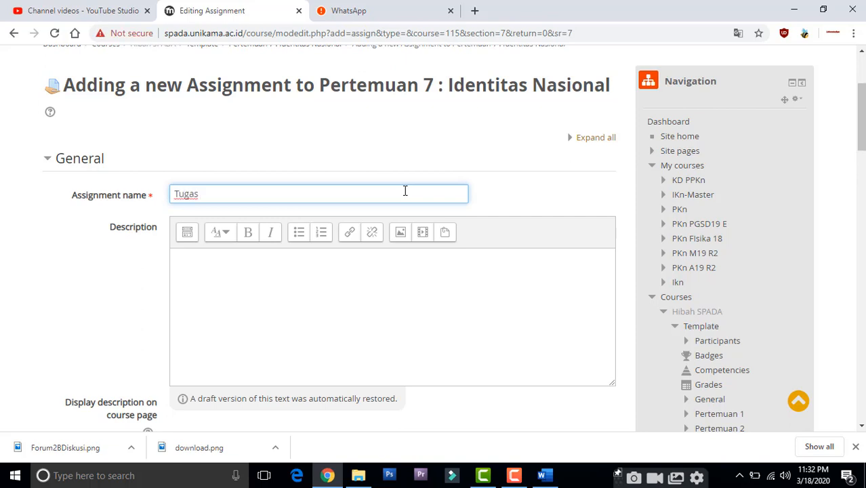
{"action": "type", "text": "Tugas"}
{"action": "key", "text": "ctrl+v"}
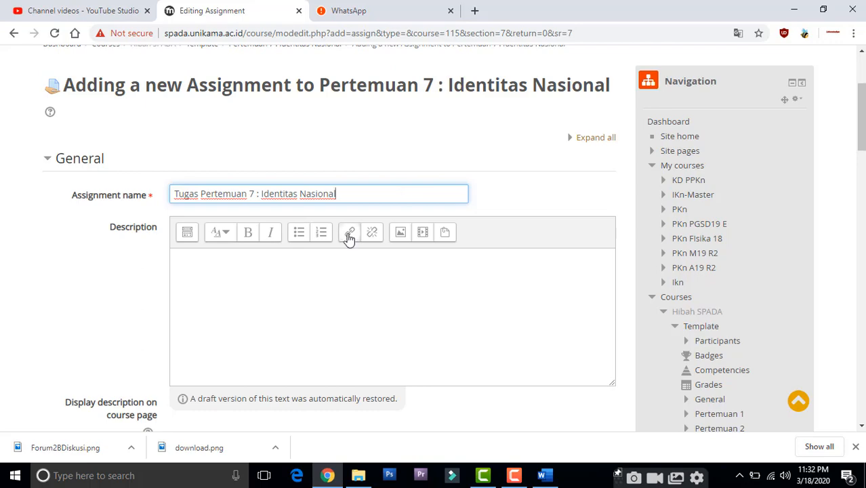
Step: Switch to the Capaian Pembelajaran document in Word and copy the Tugas Pertemuan 7 question with its five numbered notes
{"action": "left_click", "coordinate": [303, 293]}
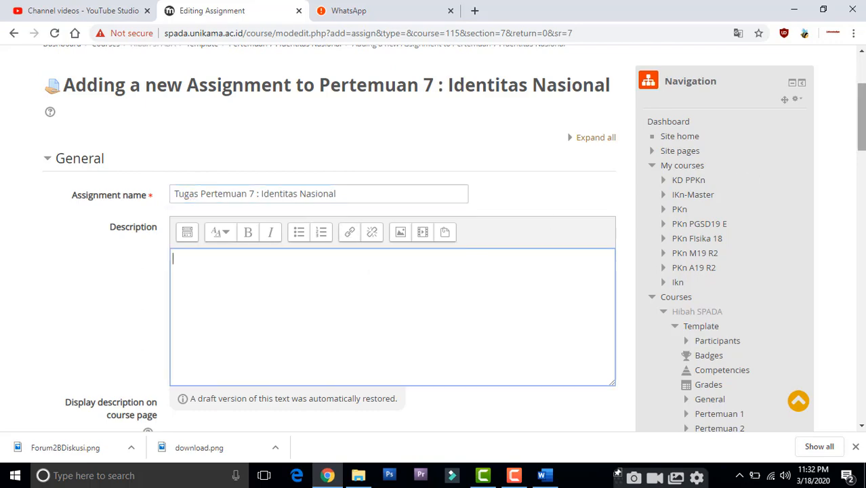
{"action": "mouse_move", "coordinate": [862, 116]}
{"action": "left_mouse_down"}
{"action": "mouse_move", "coordinate": [863, 153]}
{"action": "mouse_move", "coordinate": [863, 123]}
{"action": "left_mouse_up"}
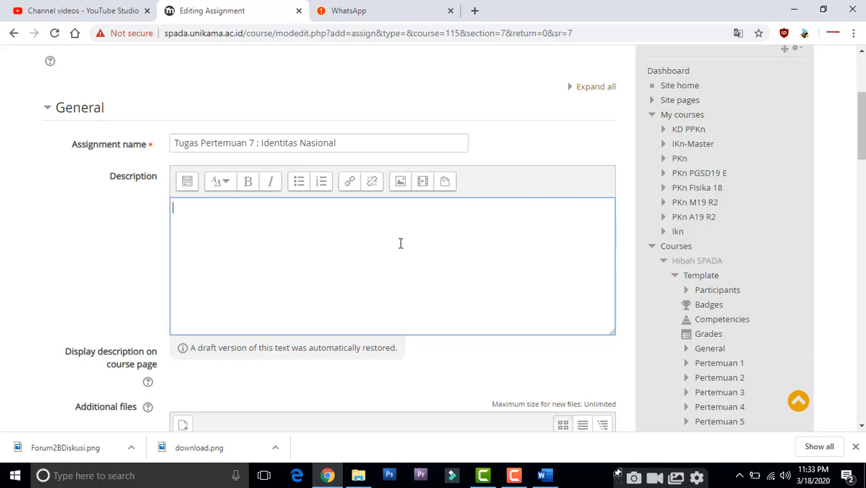
{"action": "left_click", "coordinate": [545, 476]}
{"action": "left_click", "coordinate": [442, 303]}
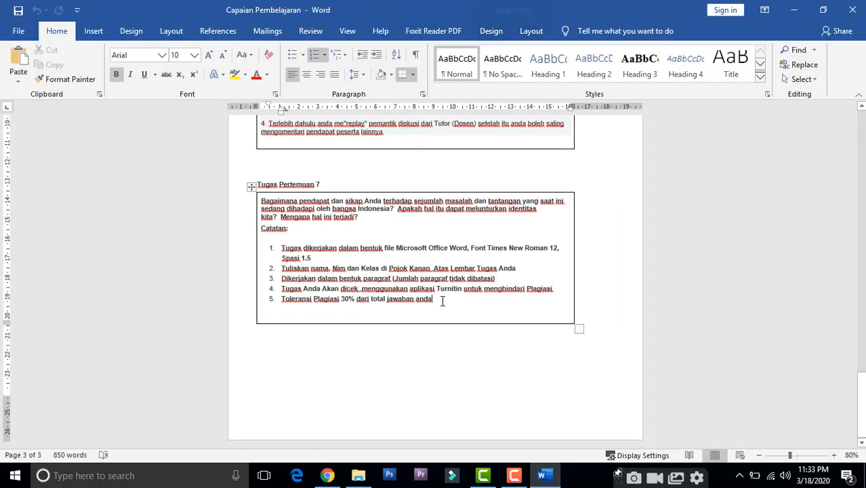
{"action": "left_click_drag", "start_coordinate": [434, 303], "coordinate": [266, 202]}
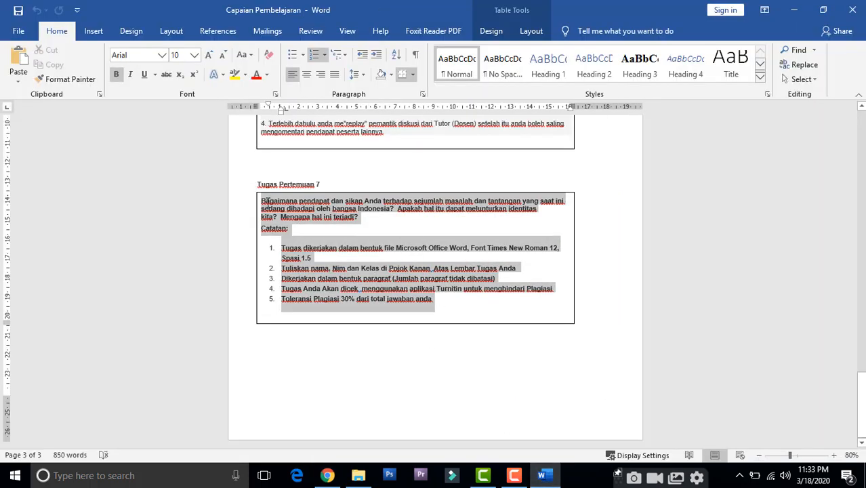
{"action": "right_click", "coordinate": [266, 202]}
{"action": "left_click", "coordinate": [301, 225]}
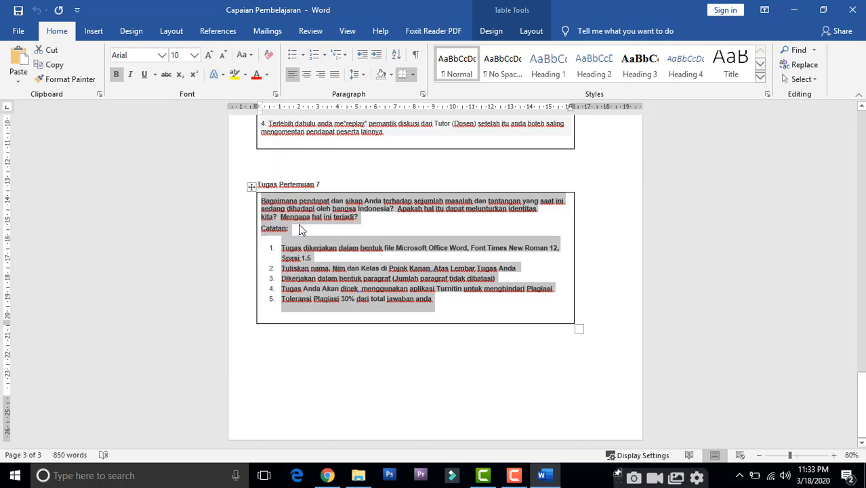
Step: Return to Chrome and paste the copied question and notes into the assignment's Description
{"action": "left_click", "coordinate": [328, 475]}
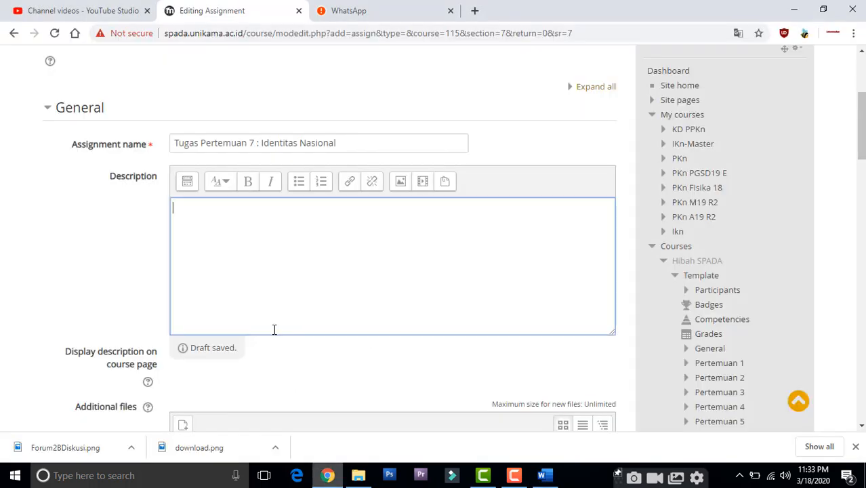
{"action": "right_click", "coordinate": [246, 244]}
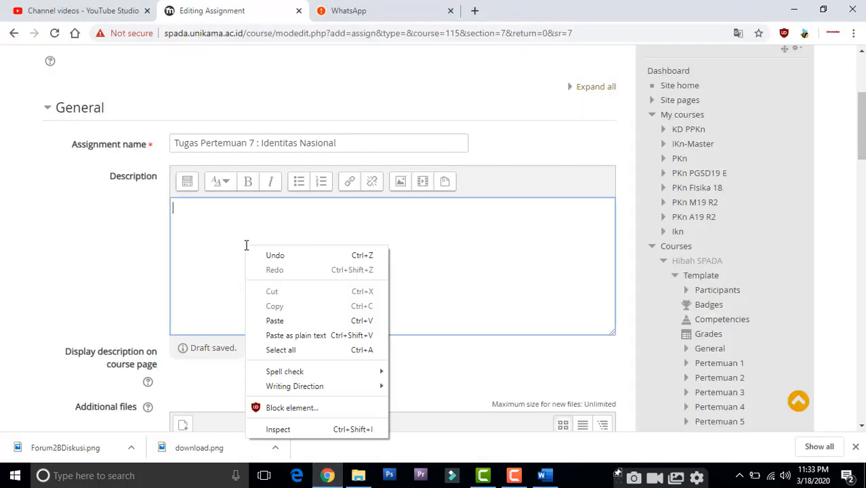
{"action": "left_click", "coordinate": [296, 321]}
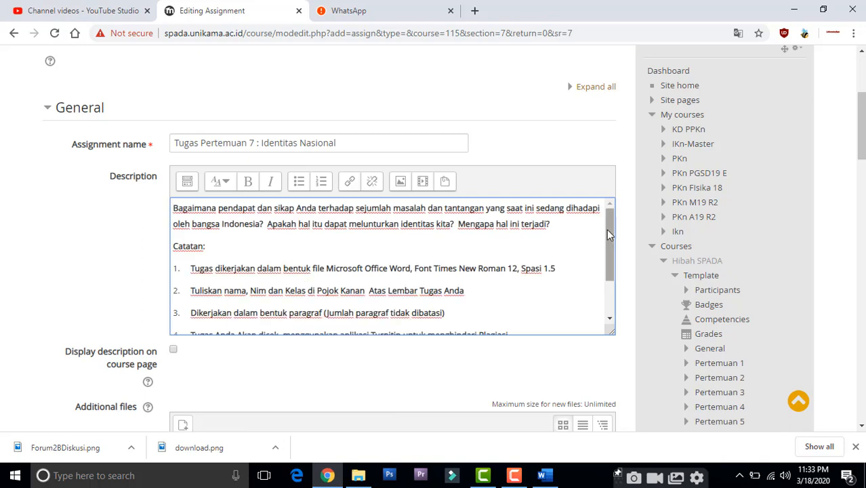
{"action": "mouse_move", "coordinate": [607, 215]}
{"action": "left_mouse_down"}
{"action": "mouse_move", "coordinate": [605, 302]}
{"action": "mouse_move", "coordinate": [605, 204]}
{"action": "left_mouse_up"}
Step: Format the opening question paragraph of the description as Heading (small), after trying the large and medium headings
{"action": "left_click_drag", "start_coordinate": [557, 228], "coordinate": [185, 195]}
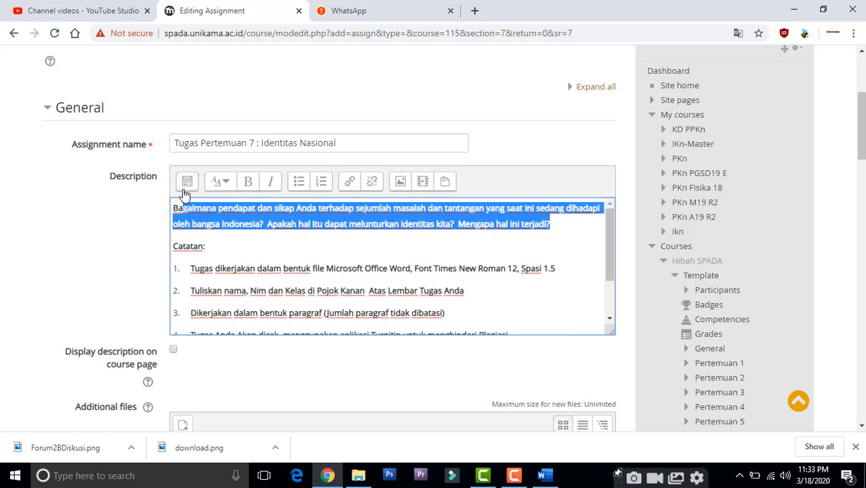
{"action": "left_click", "coordinate": [229, 184]}
{"action": "left_click", "coordinate": [241, 207]}
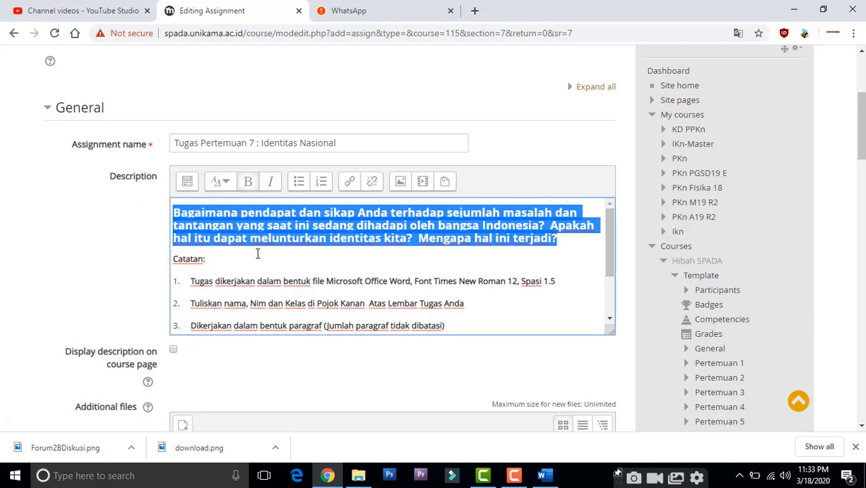
{"action": "left_click", "coordinate": [228, 183]}
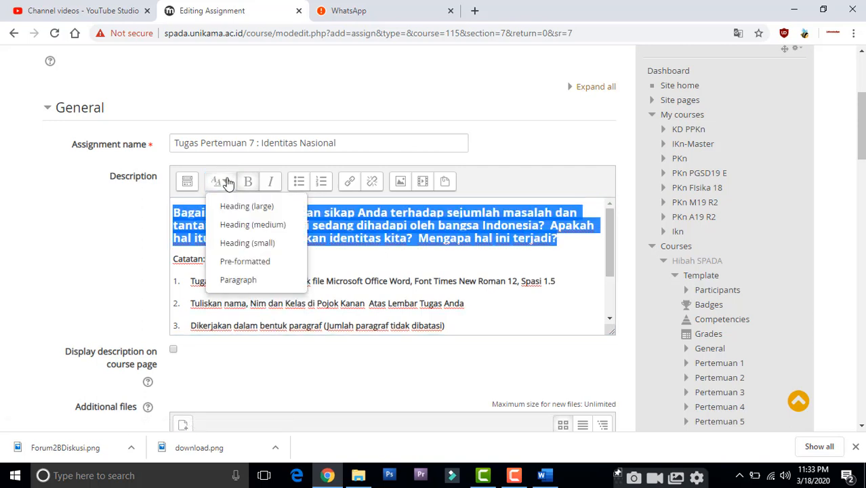
{"action": "left_click", "coordinate": [248, 228]}
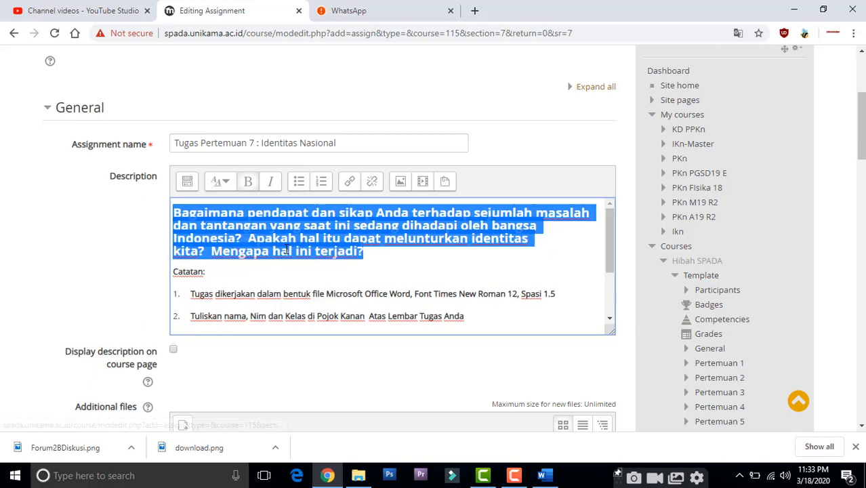
{"action": "left_click", "coordinate": [228, 181]}
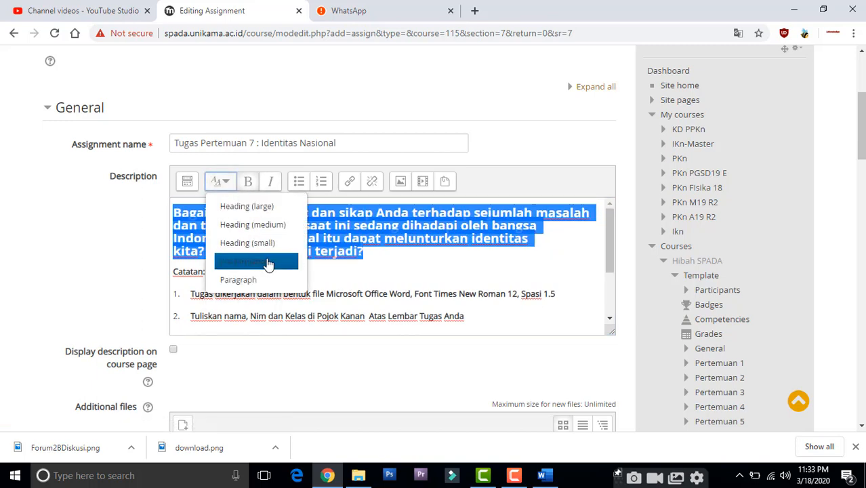
{"action": "left_click", "coordinate": [270, 245]}
{"action": "left_click", "coordinate": [313, 256]}
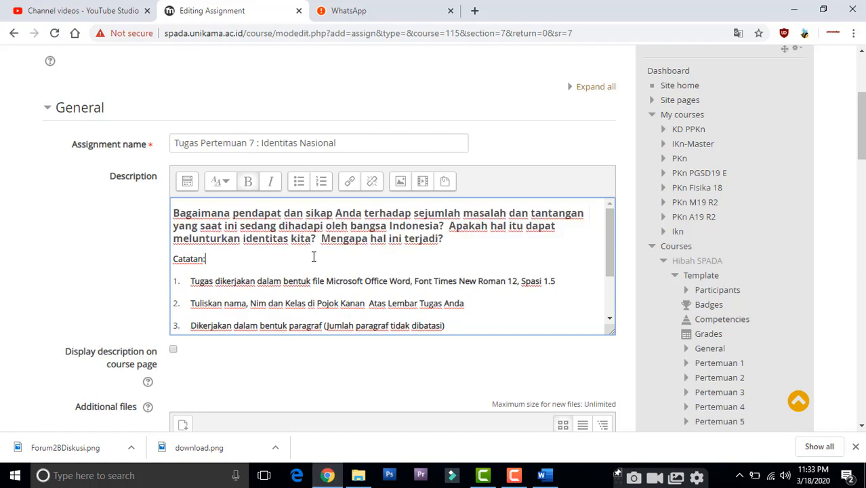
Step: Review the Catatan notes in the description, including the file format and plagiarism tolerance rules
{"action": "left_click_drag", "start_coordinate": [209, 263], "coordinate": [175, 260]}
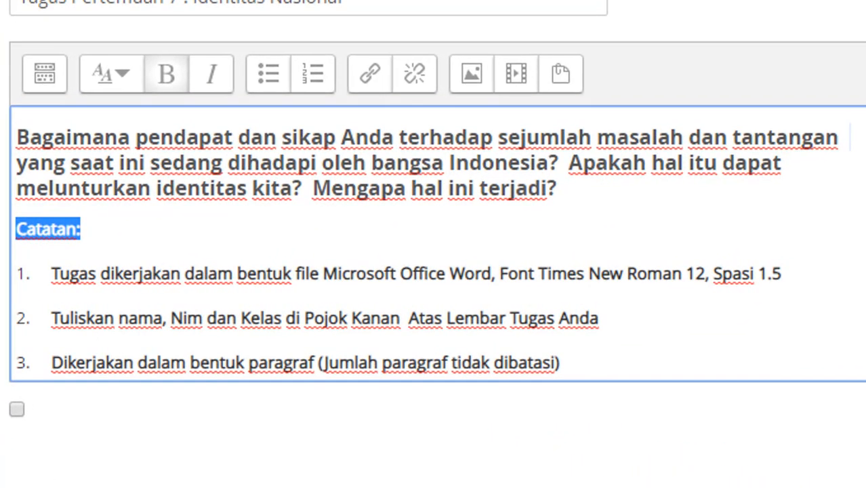
{"action": "left_click_drag", "start_coordinate": [610, 252], "coordinate": [610, 262]}
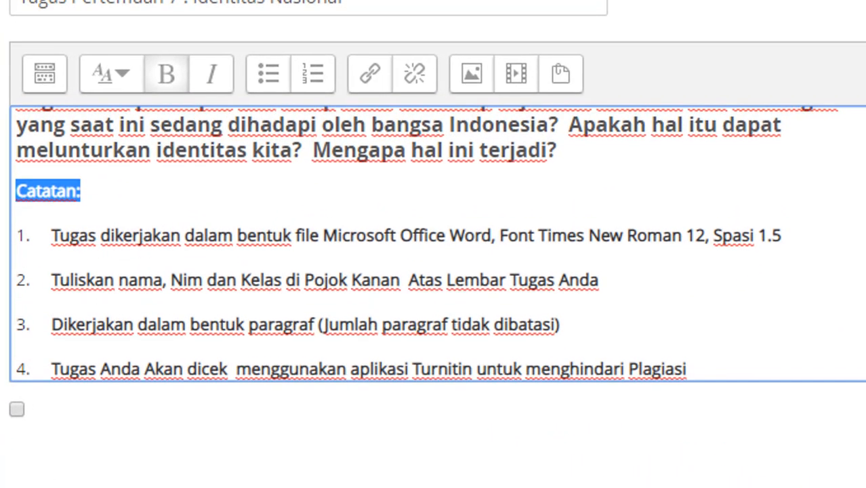
{"action": "scroll", "coordinate": [432, 244], "scroll_direction": "down", "scroll_amount": 2}
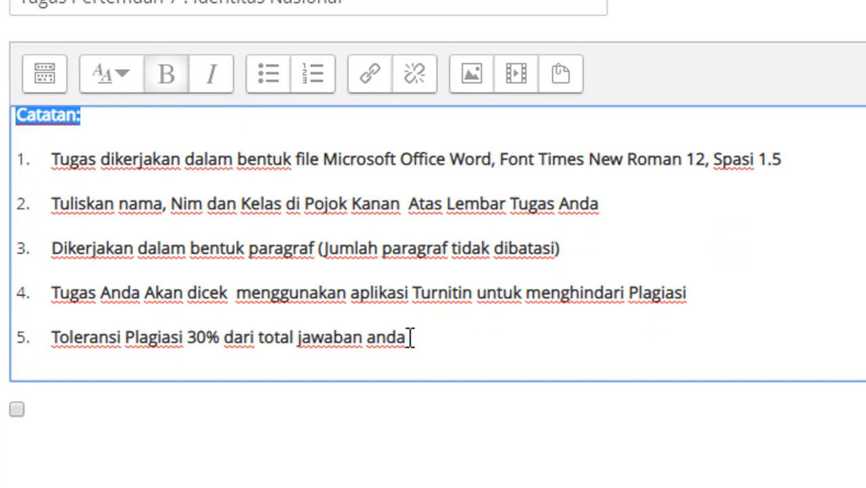
{"action": "left_click_drag", "start_coordinate": [408, 337], "coordinate": [46, 337]}
{"action": "left_click", "coordinate": [254, 337]}
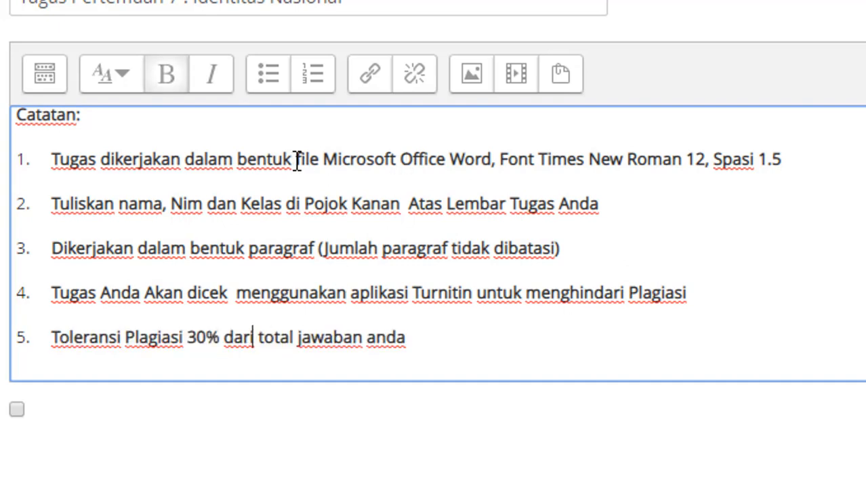
{"action": "left_click_drag", "start_coordinate": [337, 157], "coordinate": [477, 157]}
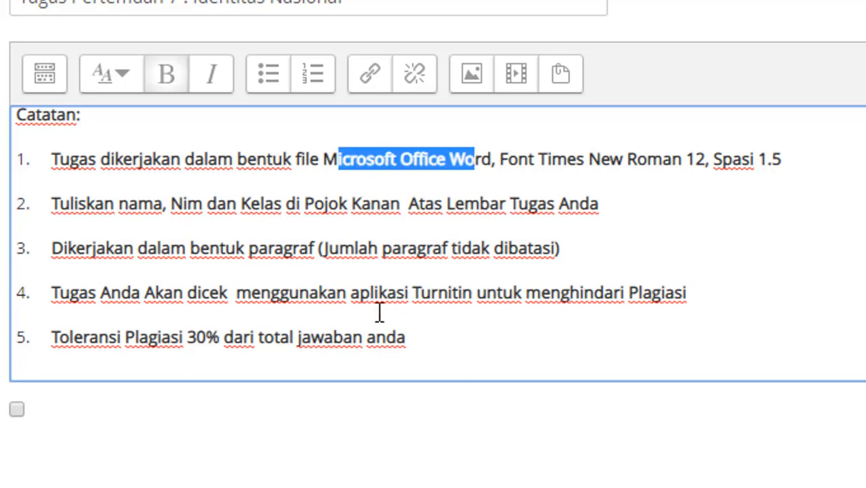
{"action": "left_click", "coordinate": [421, 349]}
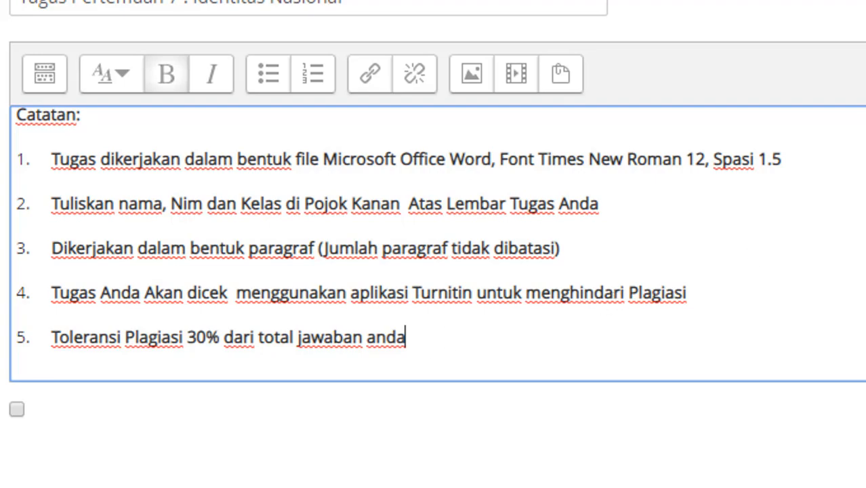
{"action": "scroll", "coordinate": [438, 244], "scroll_direction": "up", "scroll_amount": 1}
{"action": "scroll", "coordinate": [437, 244], "scroll_direction": "up", "scroll_amount": 3}
{"action": "scroll", "coordinate": [438, 244], "scroll_direction": "down", "scroll_amount": 4}
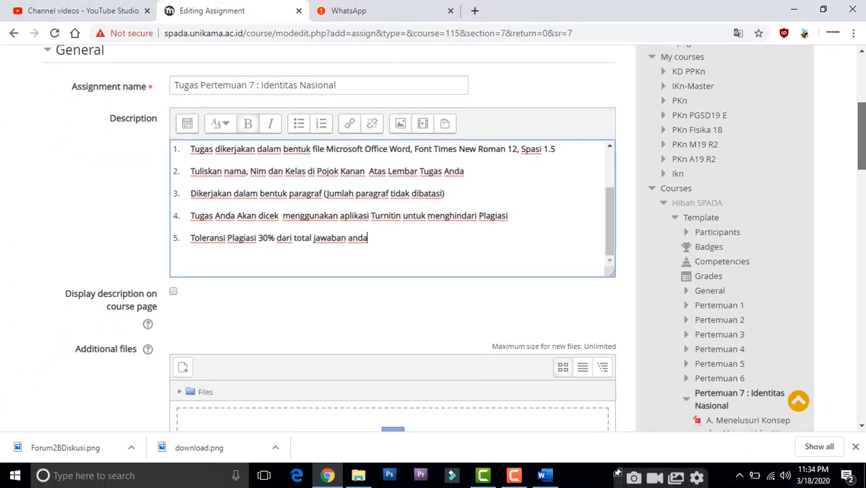
{"action": "scroll", "coordinate": [864, 154], "scroll_direction": "down", "scroll_amount": 4}
{"action": "scroll", "coordinate": [864, 154], "scroll_direction": "up", "scroll_amount": 3}
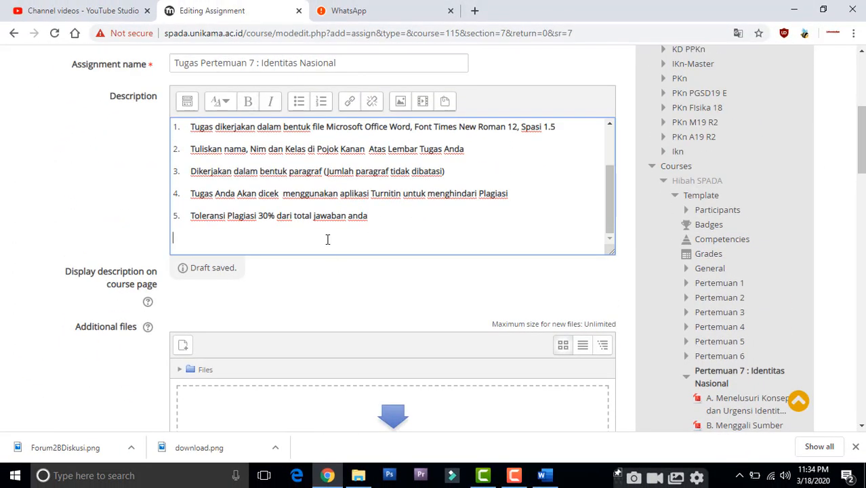
Step: Enable displaying the description on the course page and check the rest of the description text
{"action": "left_click", "coordinate": [261, 299]}
{"action": "left_click", "coordinate": [188, 273]}
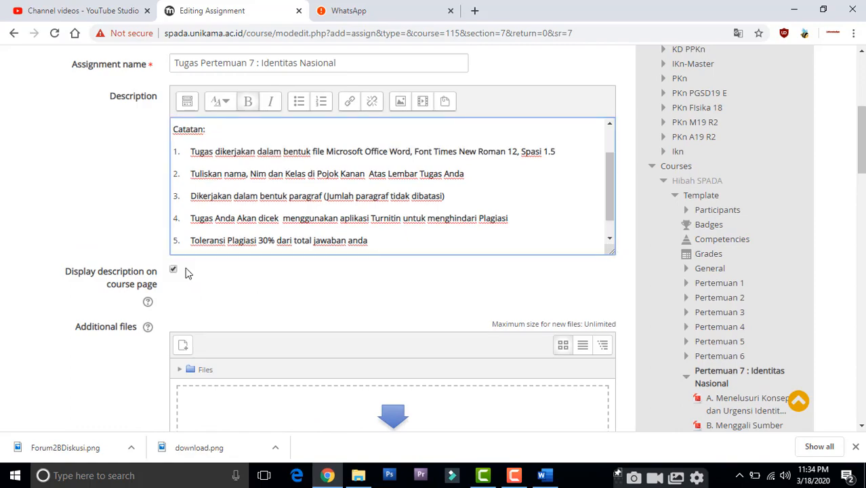
{"action": "left_click", "coordinate": [174, 271]}
{"action": "left_click", "coordinate": [174, 270]}
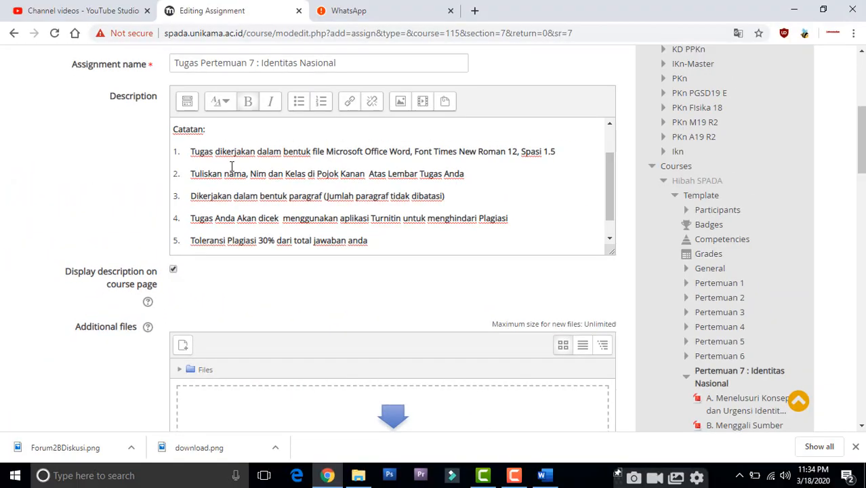
{"action": "left_click", "coordinate": [231, 166]}
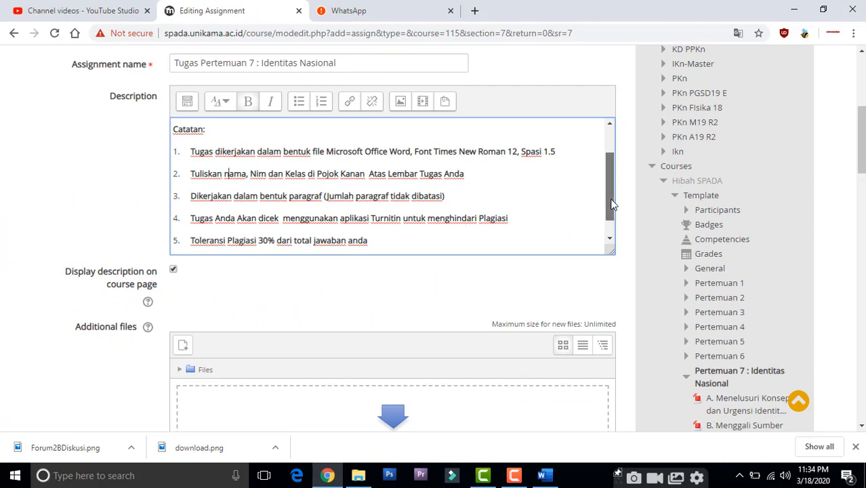
{"action": "mouse_move", "coordinate": [605, 209]}
{"action": "left_mouse_down"}
{"action": "mouse_move", "coordinate": [608, 162]}
{"action": "mouse_move", "coordinate": [608, 217]}
{"action": "left_mouse_up"}
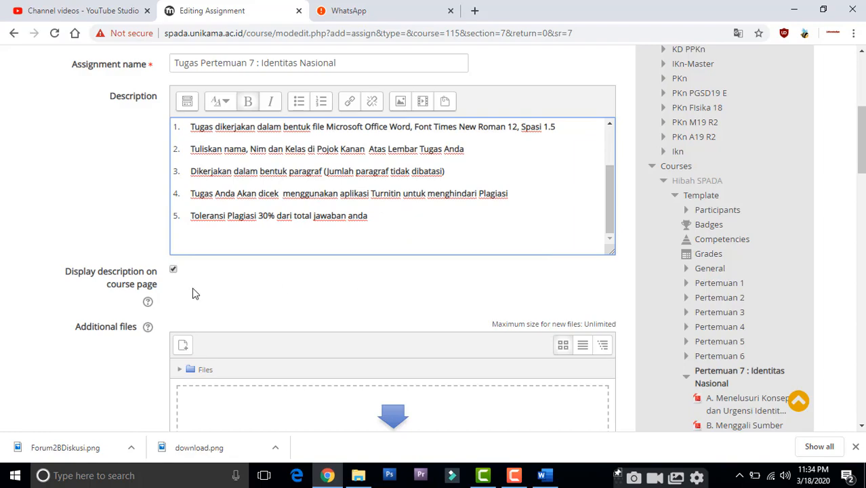
Step: Save the assignment with the remaining settings at their defaults and return to the course
{"action": "left_click_drag", "start_coordinate": [861, 150], "coordinate": [861, 329]}
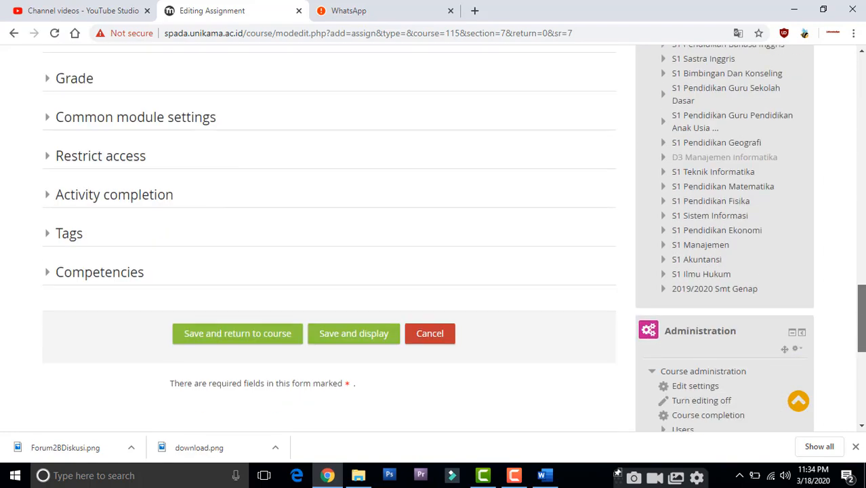
{"action": "left_click", "coordinate": [265, 333]}
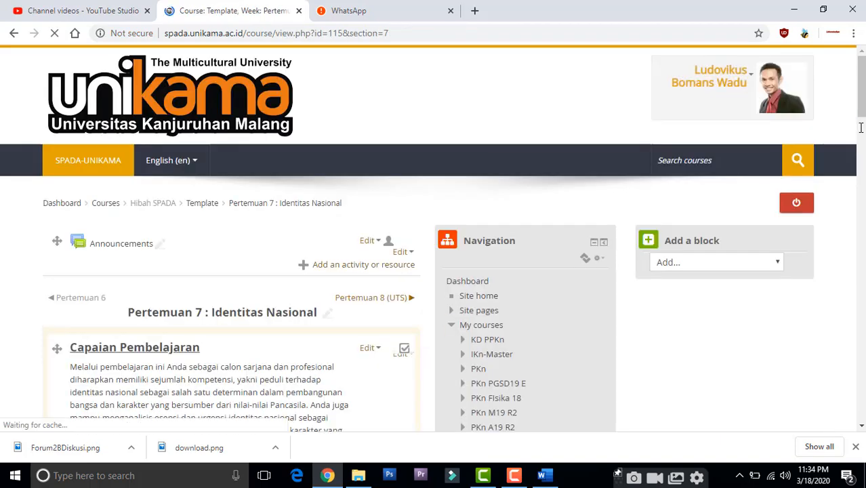
Step: Disable displaying the description on the course page for the Tugas Pertemuan 7 assignment, then save and return to the course
{"action": "left_click_drag", "start_coordinate": [862, 100], "coordinate": [862, 400]}
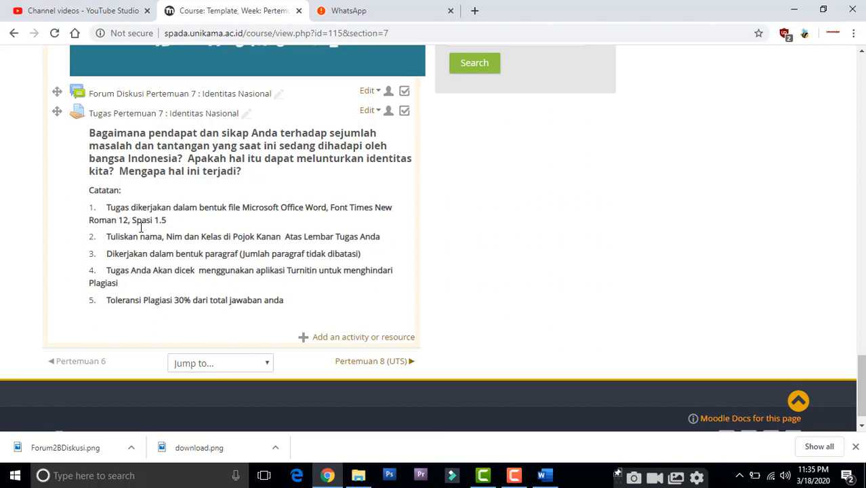
{"action": "scroll", "coordinate": [380, 309], "scroll_direction": "up", "scroll_amount": 2}
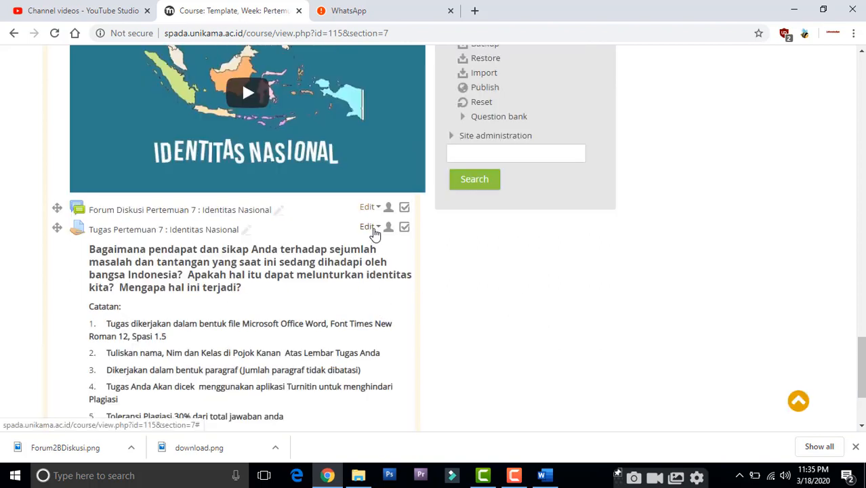
{"action": "left_click", "coordinate": [373, 228]}
{"action": "left_click", "coordinate": [373, 244]}
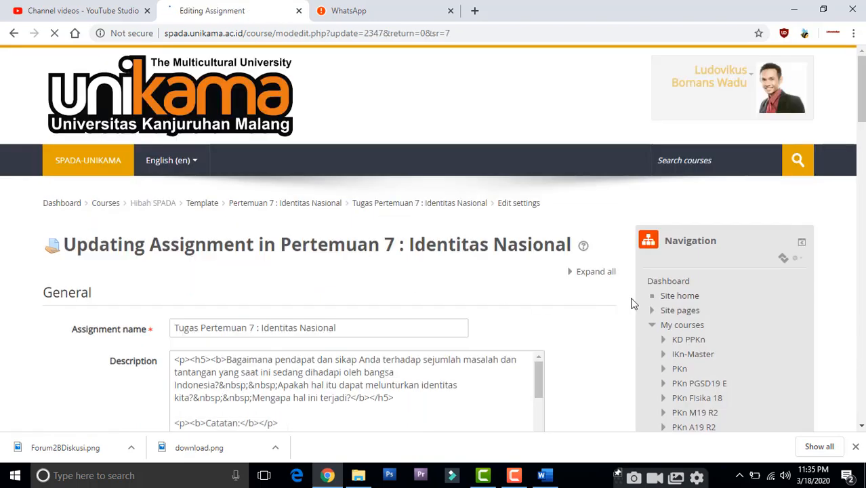
{"action": "left_click_drag", "start_coordinate": [862, 89], "coordinate": [862, 138]}
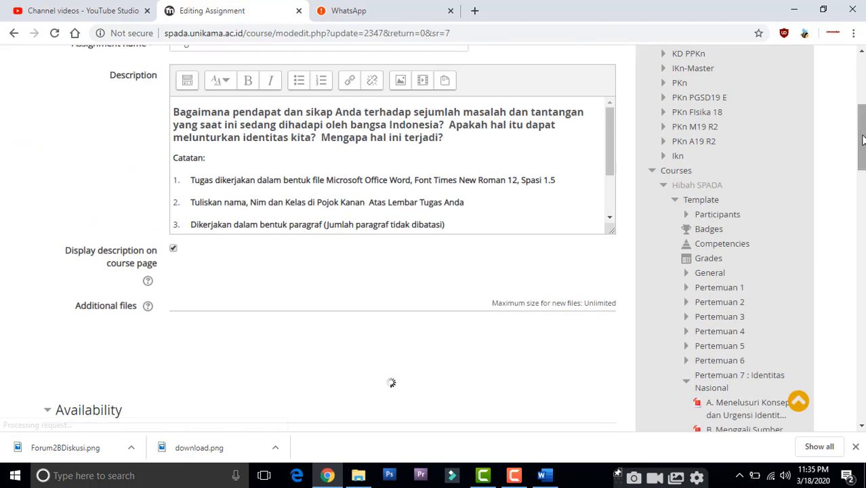
{"action": "left_click", "coordinate": [173, 249]}
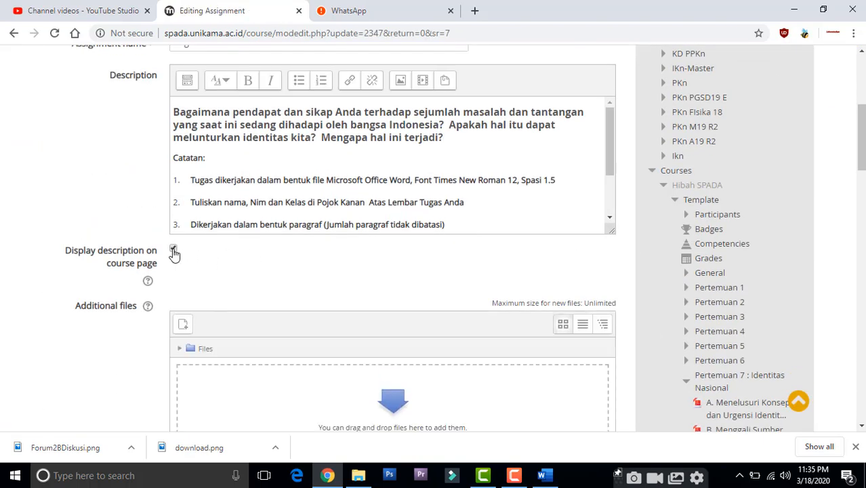
{"action": "left_click_drag", "start_coordinate": [861, 135], "coordinate": [857, 325]}
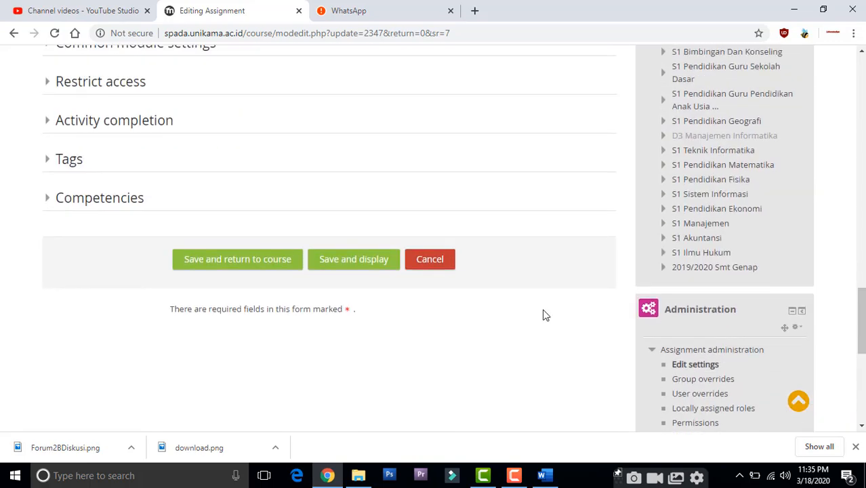
{"action": "left_click", "coordinate": [205, 260]}
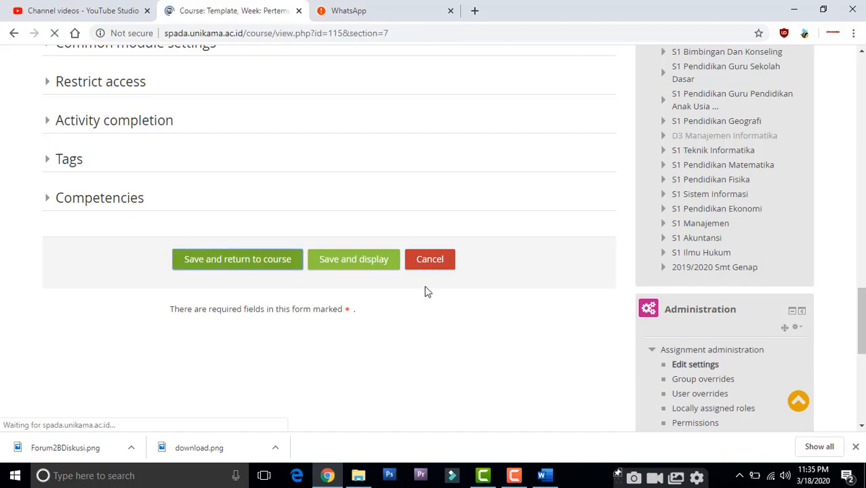
Step: Reopen the settings of the Tugas Pertemuan 7 assignment and enable displaying its description on the course page
{"action": "scroll", "coordinate": [680, 334], "scroll_direction": "down", "scroll_amount": 15}
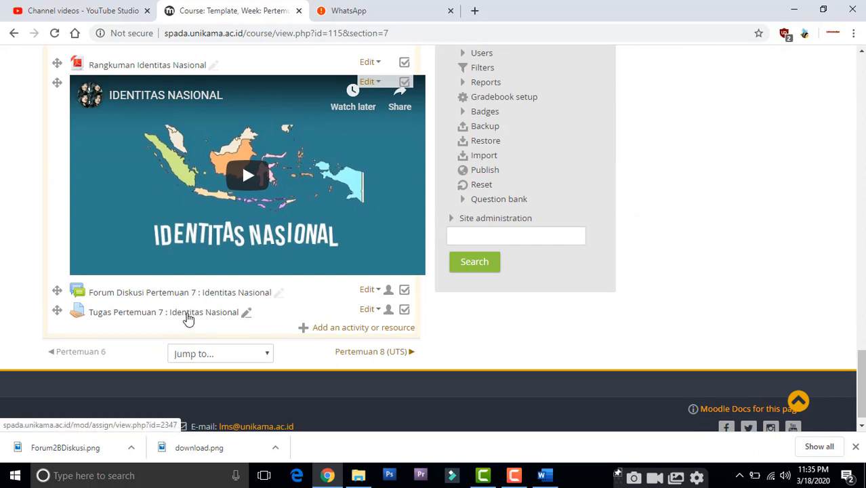
{"action": "left_click", "coordinate": [377, 310]}
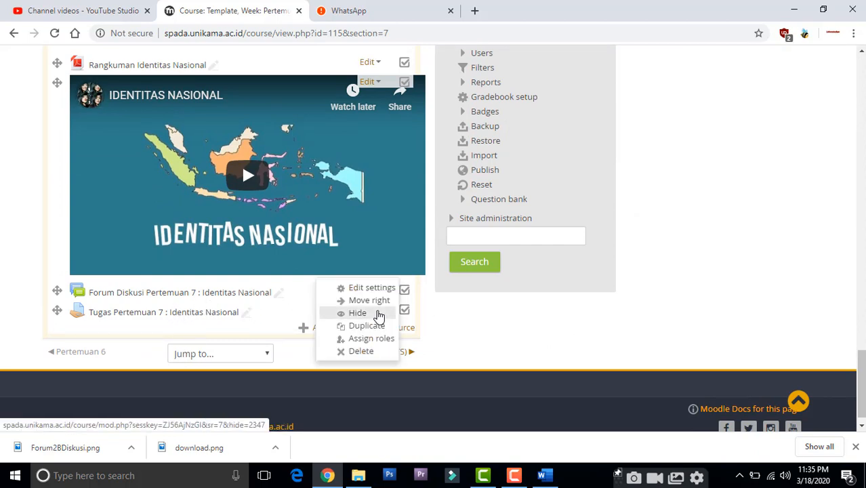
{"action": "left_click", "coordinate": [360, 290]}
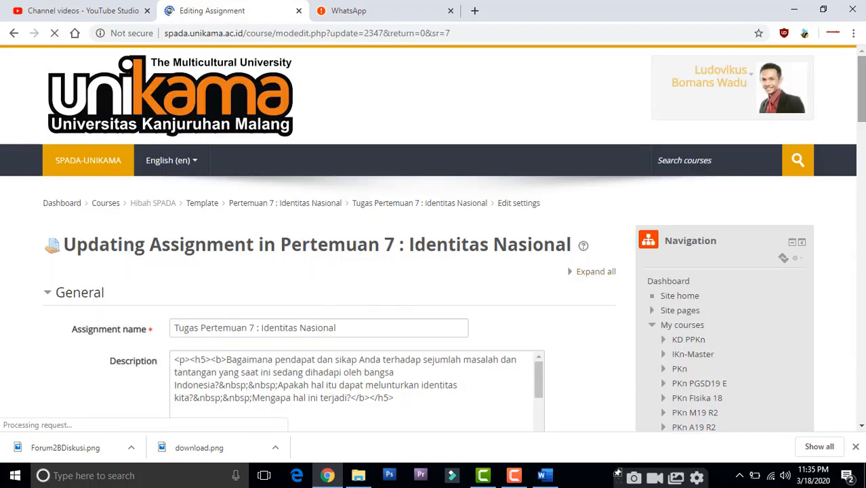
{"action": "scroll", "coordinate": [301, 266], "scroll_direction": "down", "scroll_amount": 3}
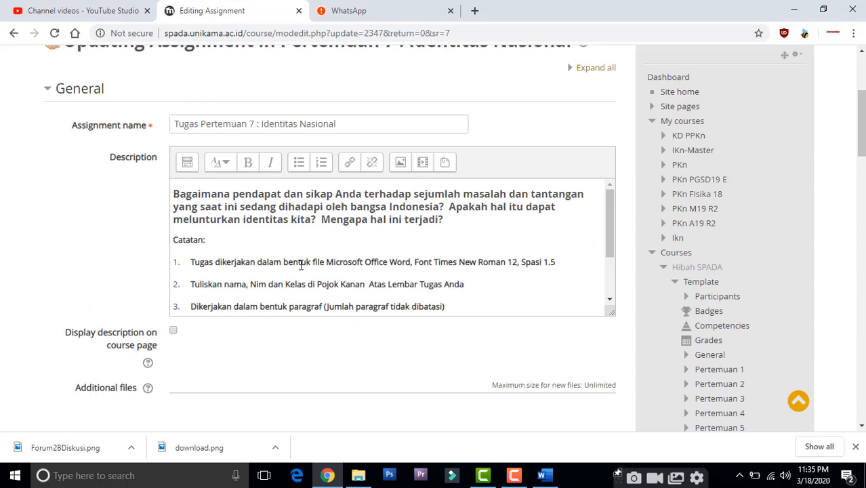
{"action": "left_click", "coordinate": [173, 331]}
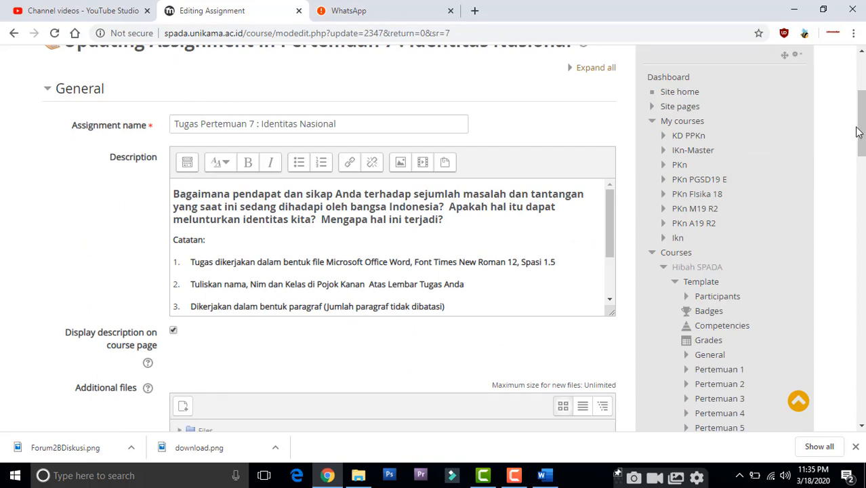
Step: Set the assignment's due date to 21 March 2020 and keep the due date enabled
{"action": "left_click_drag", "start_coordinate": [858, 131], "coordinate": [861, 187]}
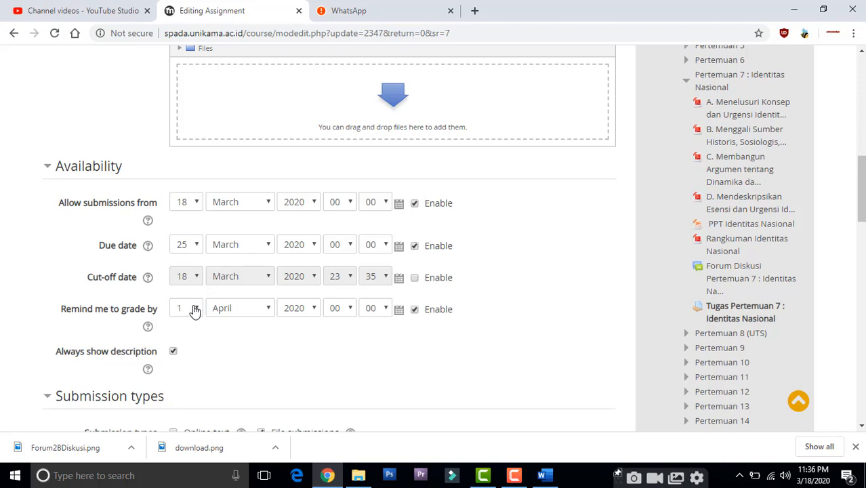
{"action": "left_click", "coordinate": [195, 251]}
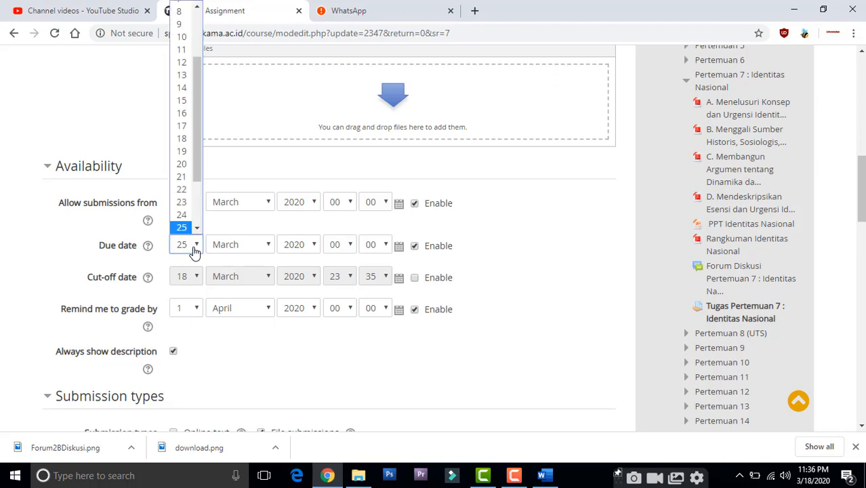
{"action": "left_click", "coordinate": [190, 182]}
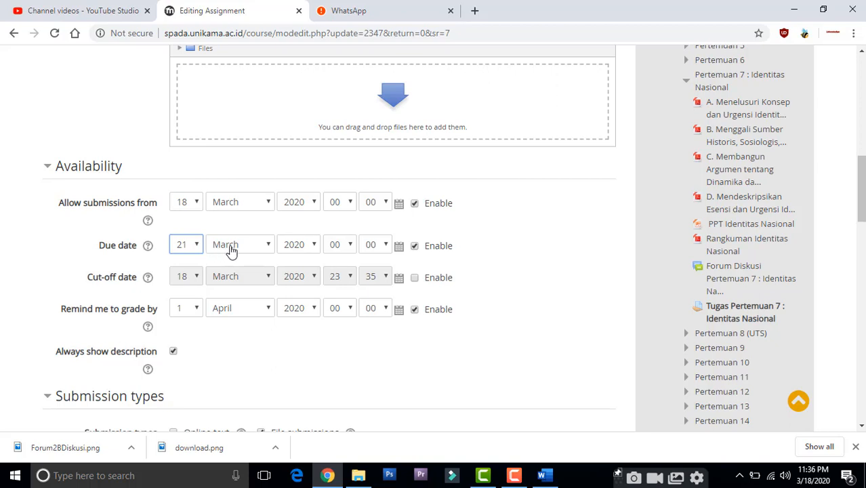
{"action": "left_click", "coordinate": [346, 252]}
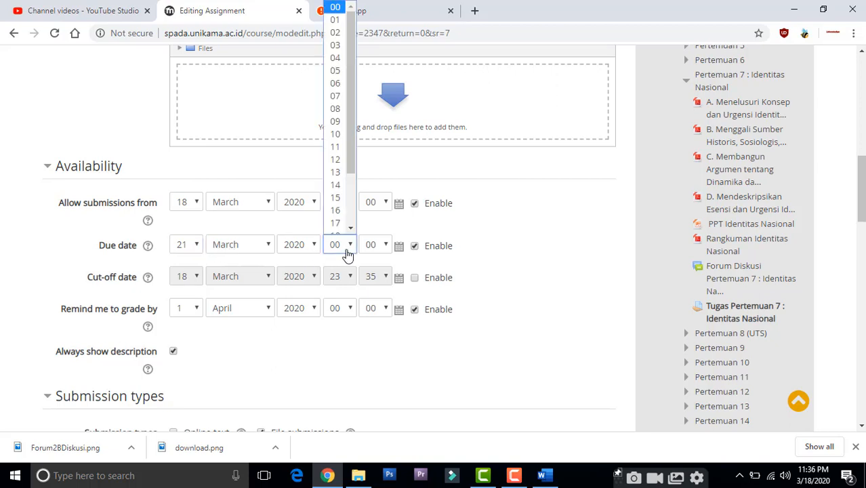
{"action": "left_click", "coordinate": [347, 254]}
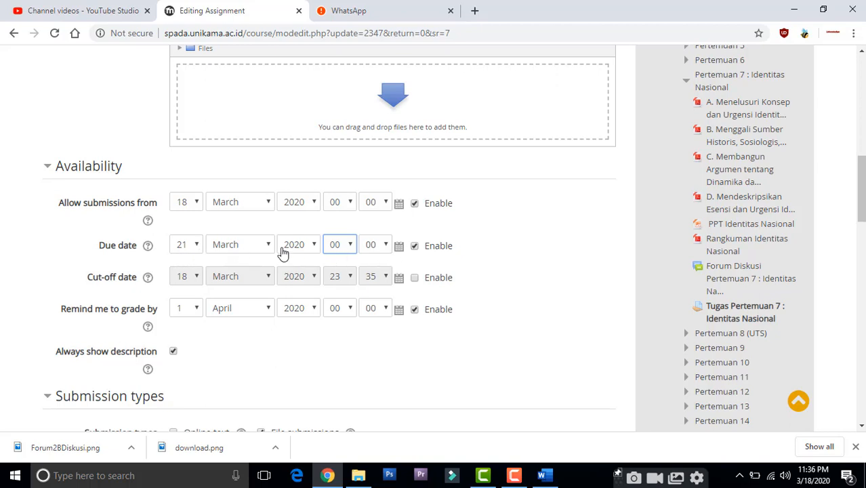
{"action": "left_click", "coordinate": [415, 247]}
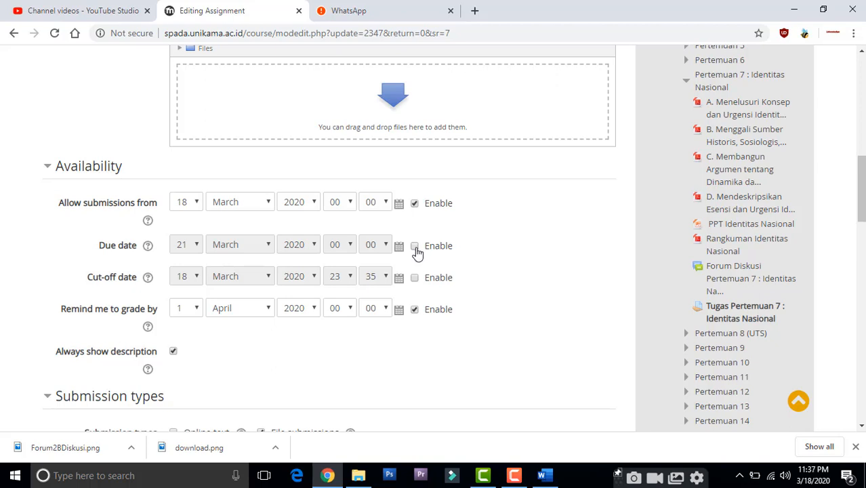
{"action": "left_click", "coordinate": [416, 248]}
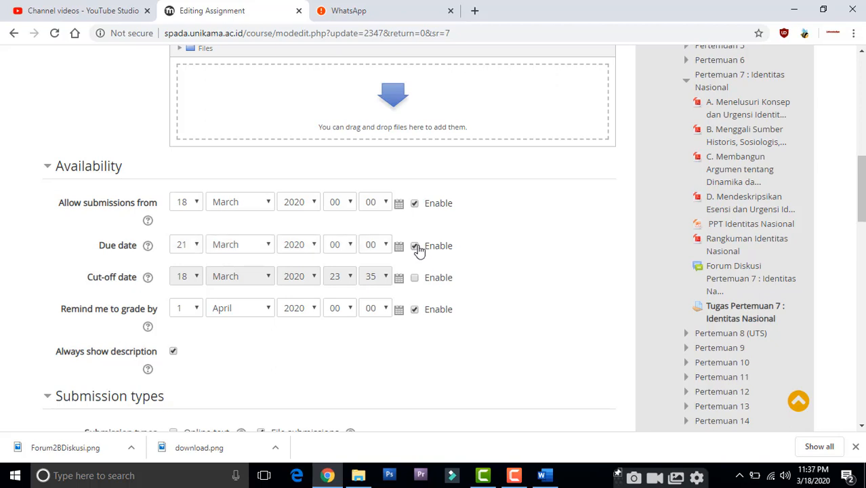
Step: Disable the Remind me to grade by date and postpone the scheduled Windows update by an hour
{"action": "left_click", "coordinate": [415, 315]}
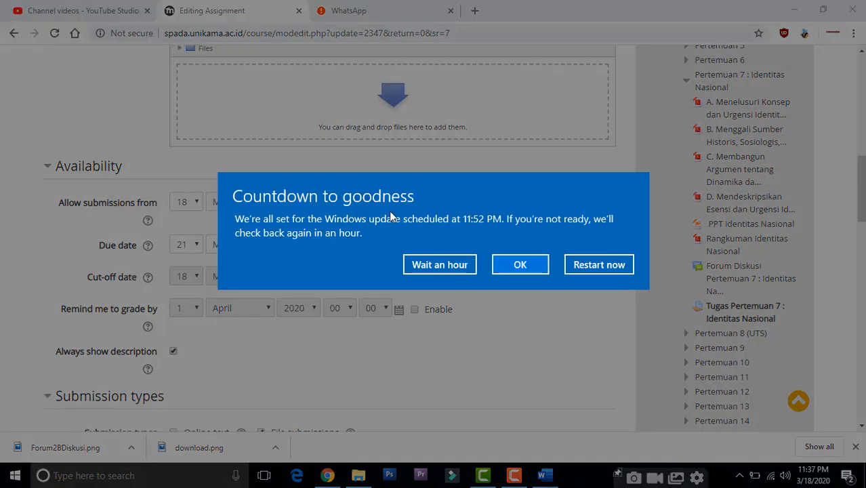
{"action": "left_click", "coordinate": [427, 263]}
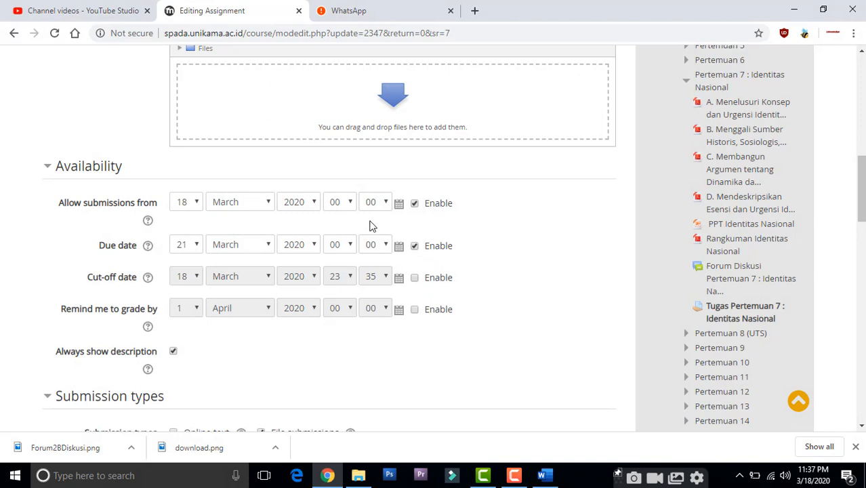
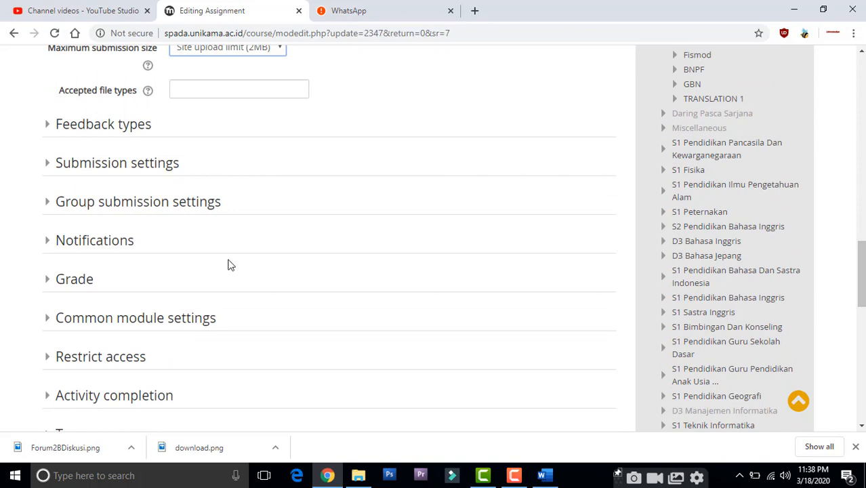
Step: Keep the assignment's grade type as Point with a maximum grade of 100, then save and return to the course
{"action": "left_click", "coordinate": [67, 283]}
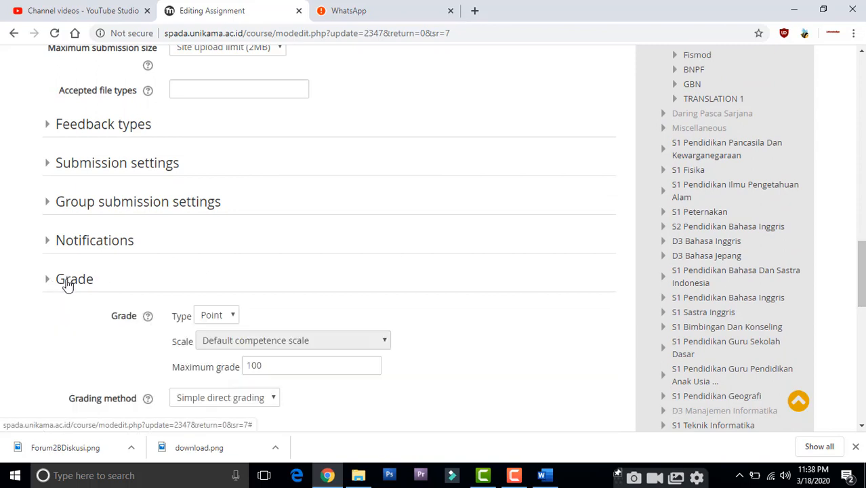
{"action": "left_click", "coordinate": [223, 318]}
{"action": "left_click", "coordinate": [224, 320]}
{"action": "left_click", "coordinate": [268, 367]}
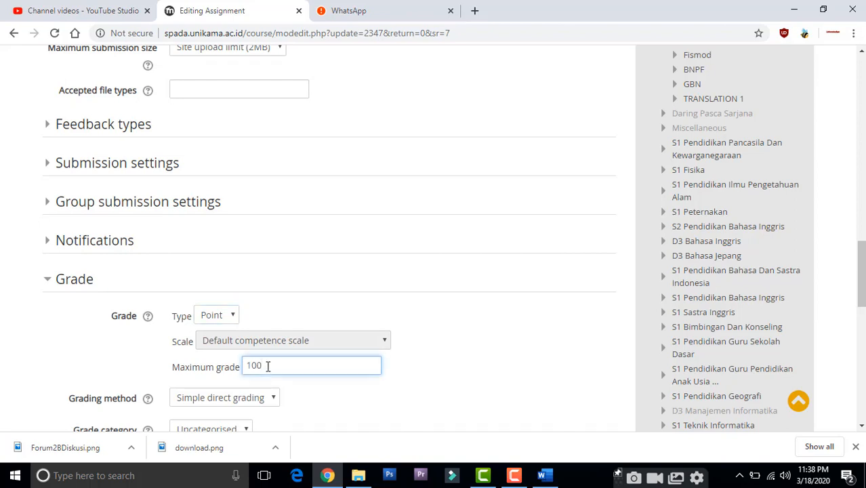
{"action": "left_click", "coordinate": [402, 380]}
{"action": "left_click_drag", "start_coordinate": [862, 264], "coordinate": [862, 359]}
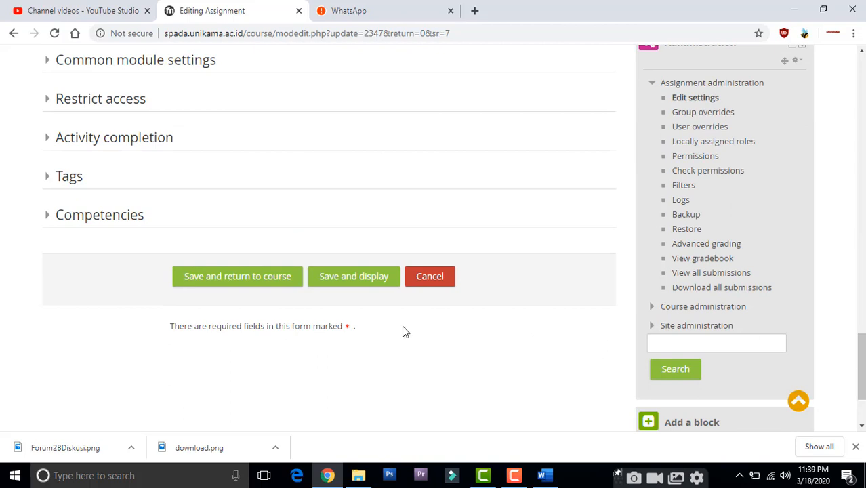
{"action": "left_click", "coordinate": [258, 281]}
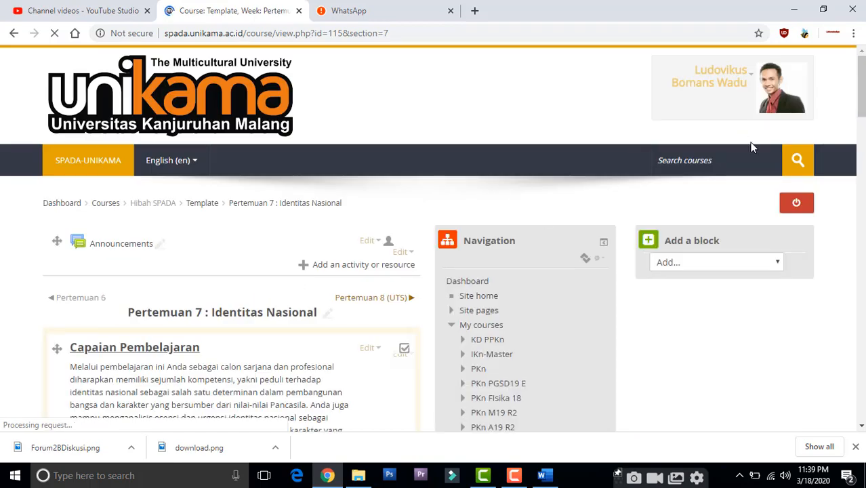
Step: Add a new Label resource to the Pertemuan 7 : Identitas Nasional section
{"action": "left_click_drag", "start_coordinate": [862, 101], "coordinate": [861, 372]}
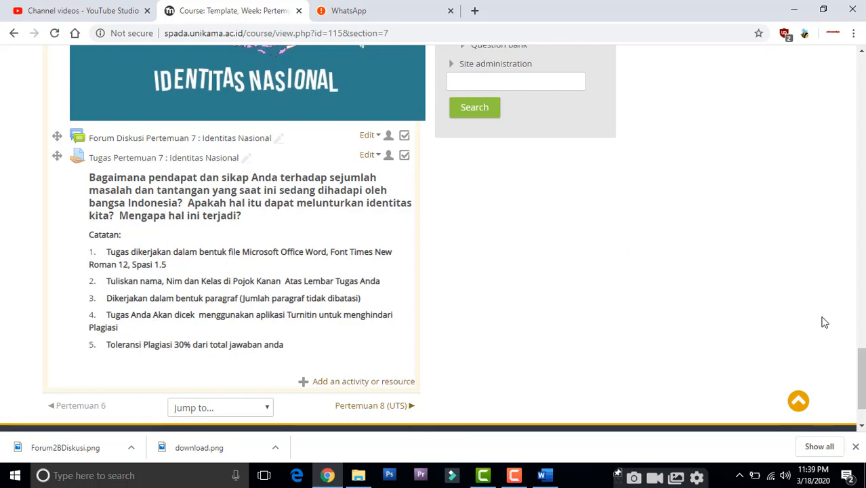
{"action": "mouse_move", "coordinate": [859, 378]}
{"action": "left_mouse_down"}
{"action": "mouse_move", "coordinate": [858, 339]}
{"action": "mouse_move", "coordinate": [856, 351]}
{"action": "left_mouse_up"}
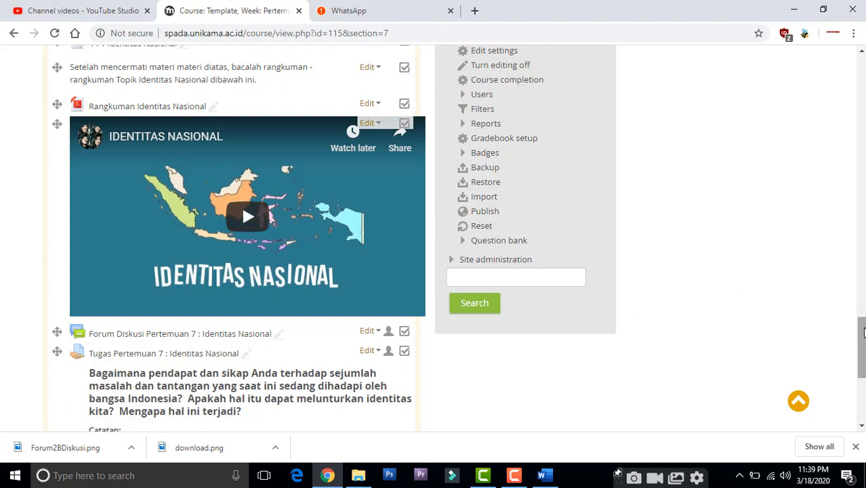
{"action": "scroll", "coordinate": [863, 333], "scroll_direction": "down", "scroll_amount": 4}
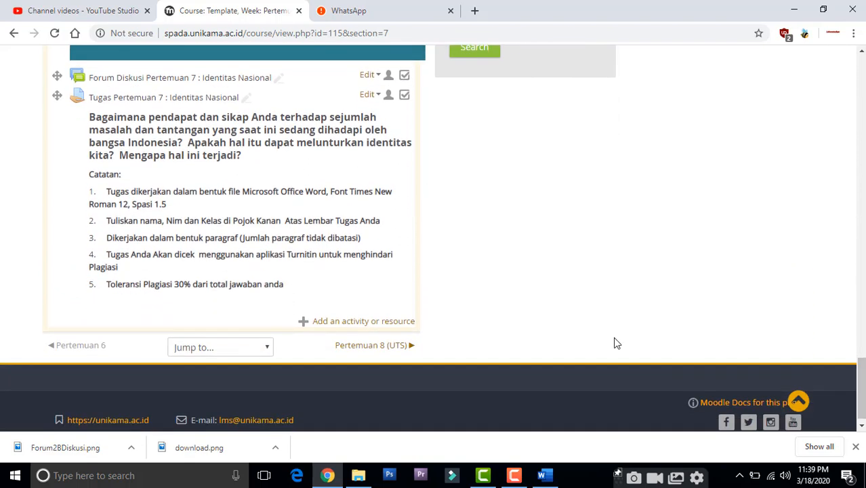
{"action": "left_click", "coordinate": [362, 323]}
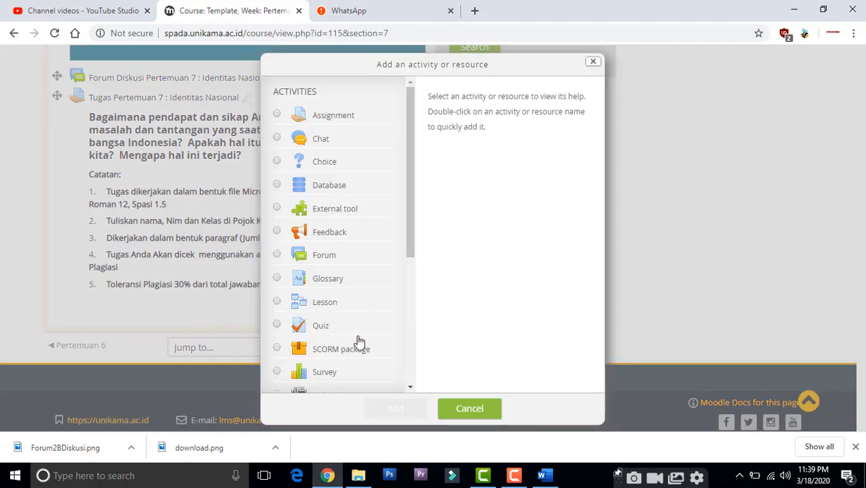
{"action": "left_click_drag", "start_coordinate": [412, 253], "coordinate": [412, 383]}
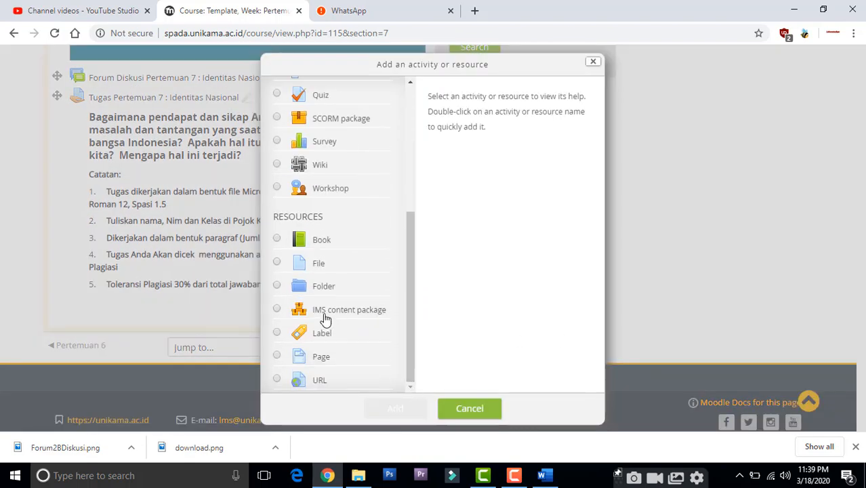
{"action": "left_click", "coordinate": [324, 333]}
{"action": "left_click", "coordinate": [404, 410]}
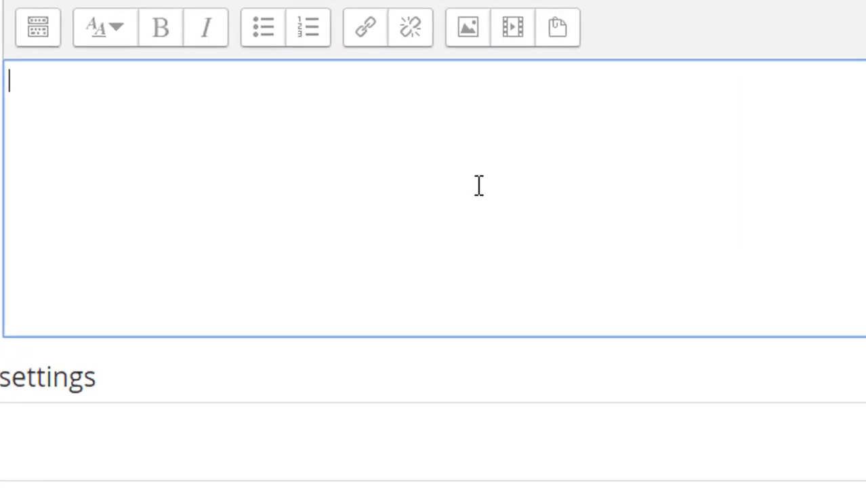
Step: Enter the label text "Untuk melihat sejauh mana kemampuan anda dalam menguasai materi ini, silahkan kerjakan Tugas berikut ini."
{"action": "type", "text": "untuk melih"}
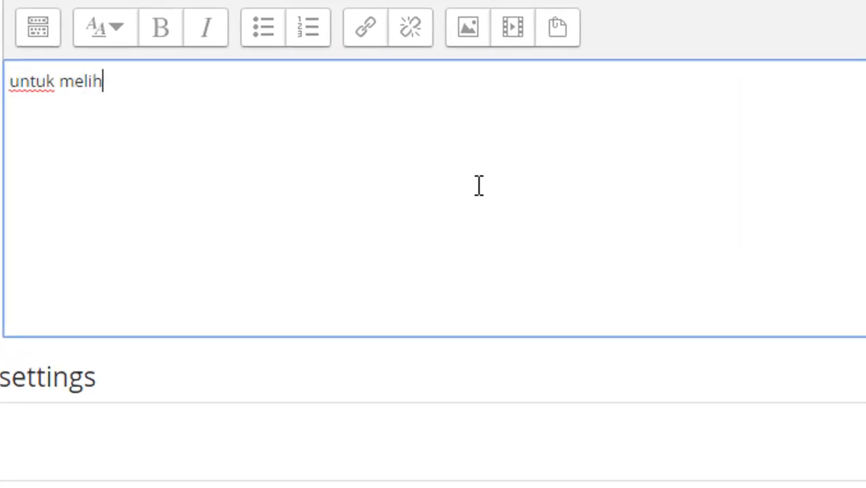
{"action": "type", "text": "at sejauh mana "}
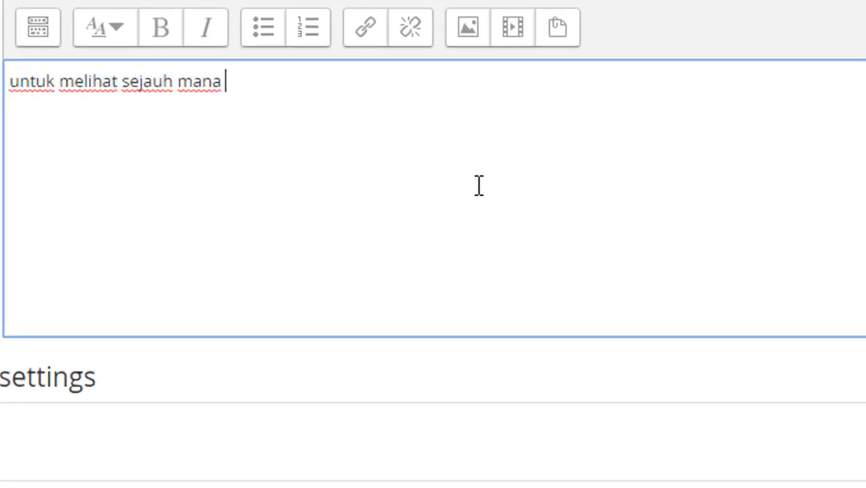
{"action": "type", "text": "kemampuan anda"}
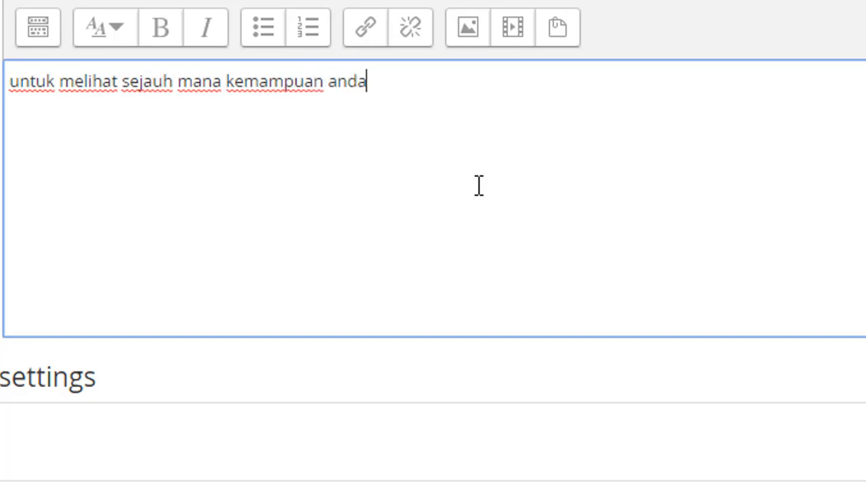
{"action": "type", "text": " dalam menga"}
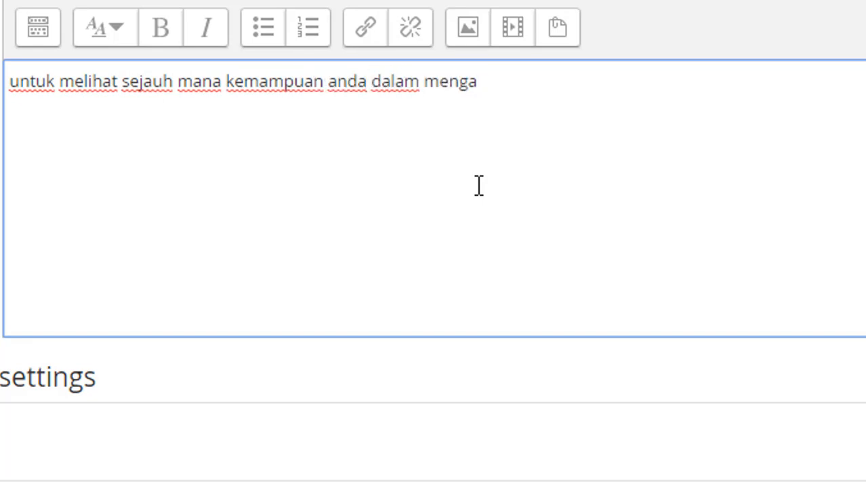
{"action": "key", "text": "BackSpace"}
{"action": "type", "text": "uasai materi in"}
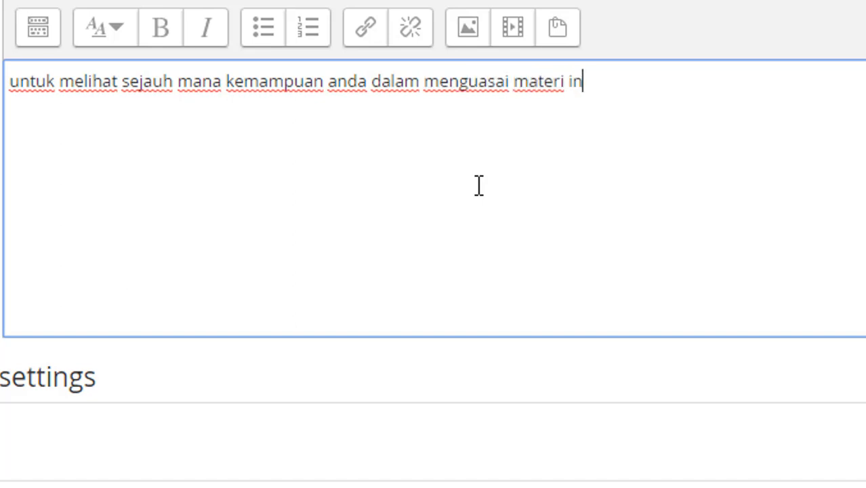
{"action": "type", "text": "i, sila"}
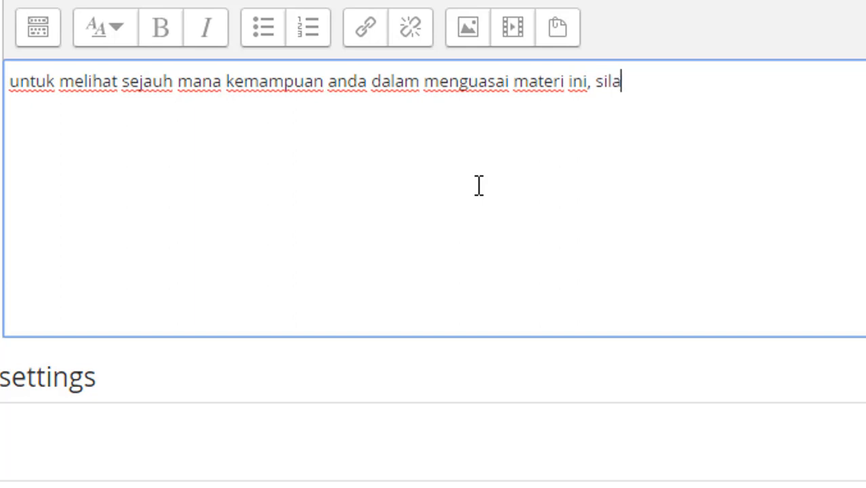
{"action": "type", "text": "hkan kerjakan "}
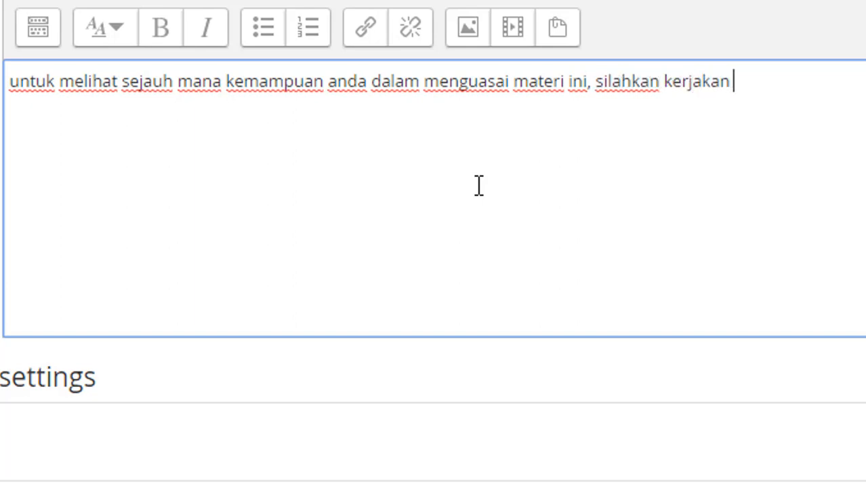
{"action": "type", "text": "Tugas berikut ini."}
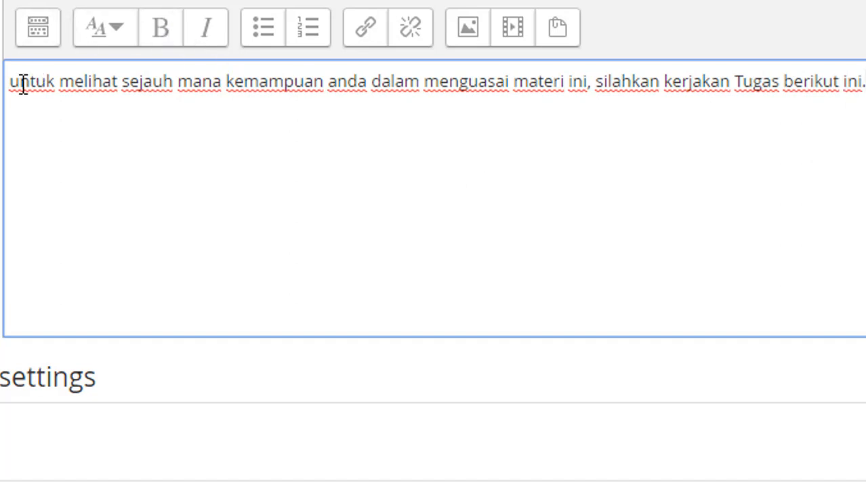
{"action": "left_click_drag", "start_coordinate": [18, 82], "coordinate": [9, 81]}
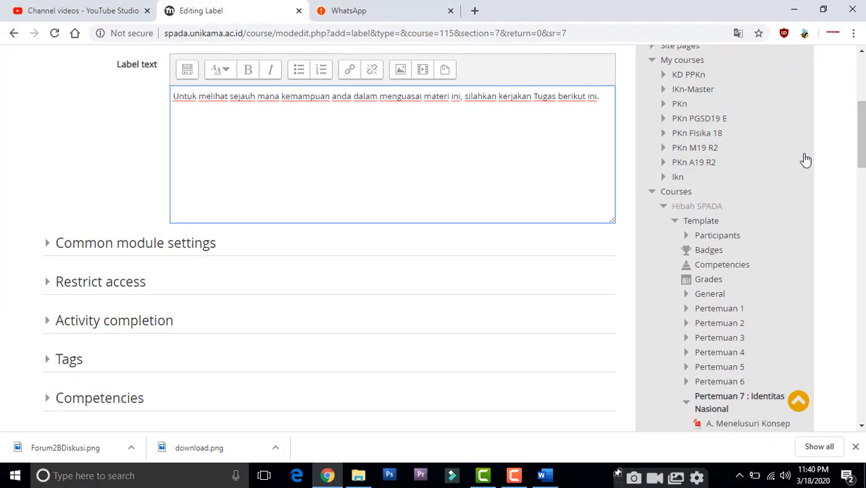
Step: Save the label and return to the course, then move it directly above the Tugas Pertemuan 7 assignment
{"action": "scroll", "coordinate": [601, 104], "scroll_direction": "down", "scroll_amount": 6}
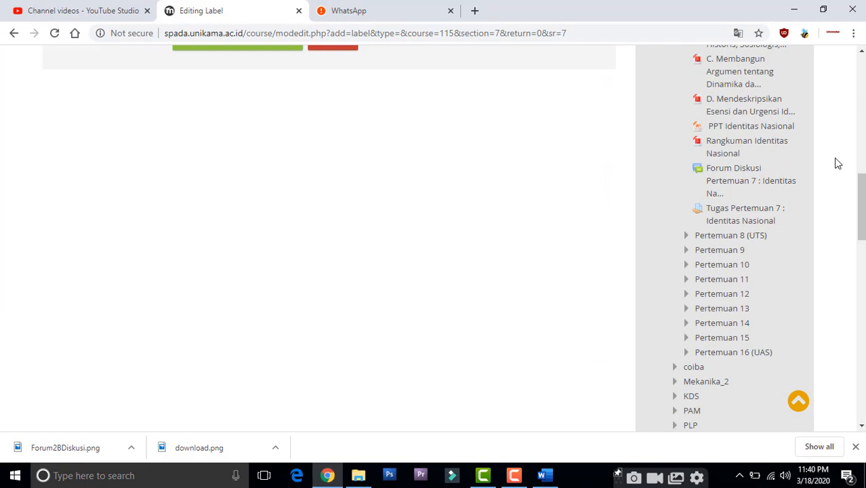
{"action": "left_click_drag", "start_coordinate": [861, 203], "coordinate": [861, 165]}
{"action": "left_click", "coordinate": [268, 275]}
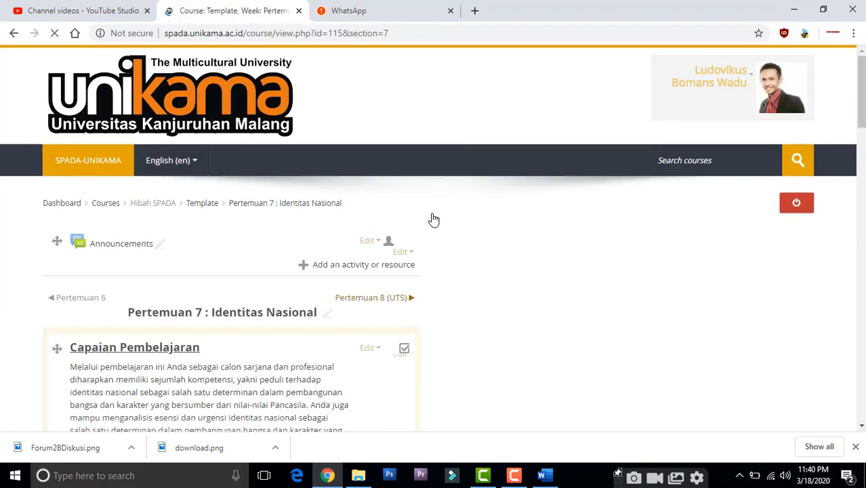
{"action": "left_click_drag", "start_coordinate": [861, 102], "coordinate": [861, 378]}
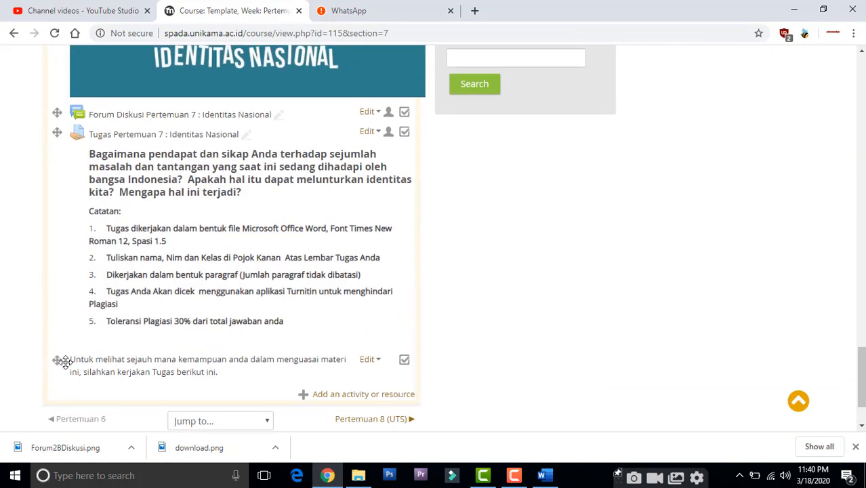
{"action": "left_click_drag", "start_coordinate": [58, 360], "coordinate": [68, 147]}
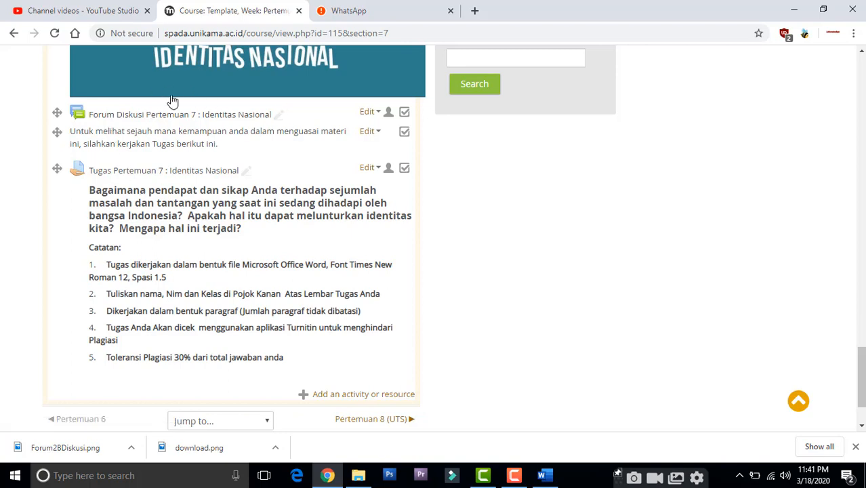
Step: Add another Label resource to the same section and start editing its label text
{"action": "left_click", "coordinate": [338, 395]}
{"action": "left_click_drag", "start_coordinate": [412, 229], "coordinate": [399, 388]}
{"action": "left_click", "coordinate": [339, 345]}
{"action": "left_click", "coordinate": [381, 409]}
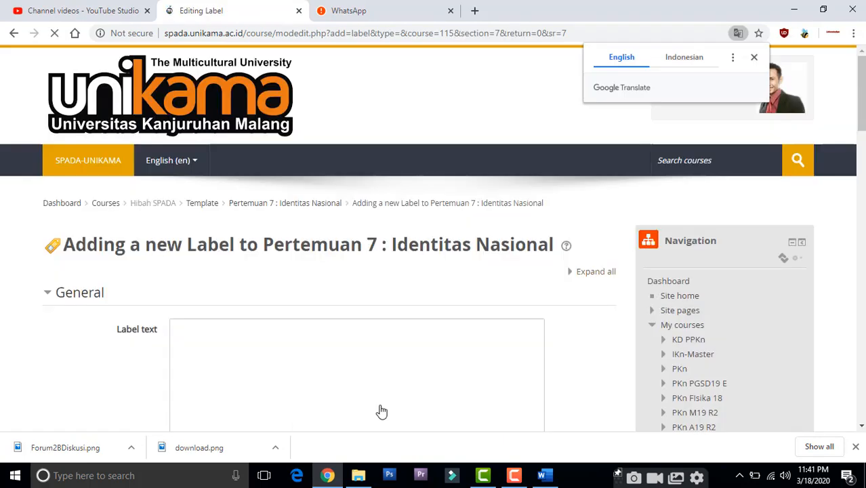
{"action": "left_click", "coordinate": [346, 382]}
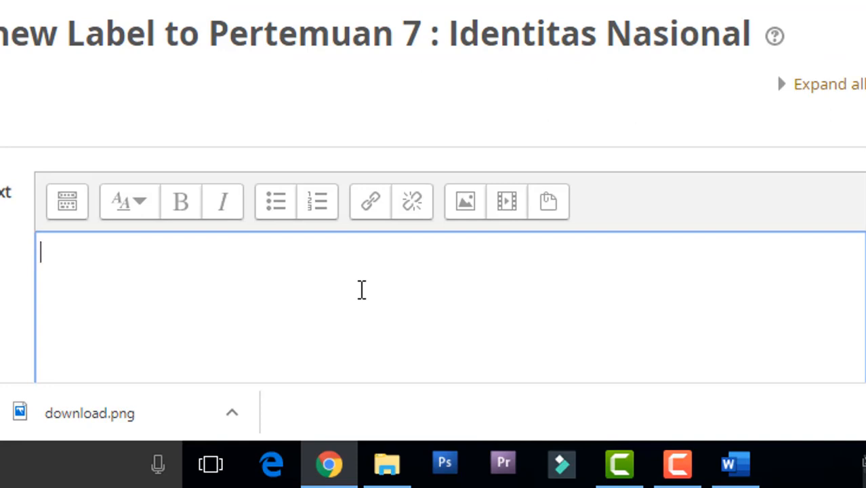
Step: Enter the label text "Untuk memperdalam pengetahuan anda mengenai identitas nasional, silahkan ikuti forum diskusi berikut ini."
{"action": "type", "text": "Untuk memperdalam "}
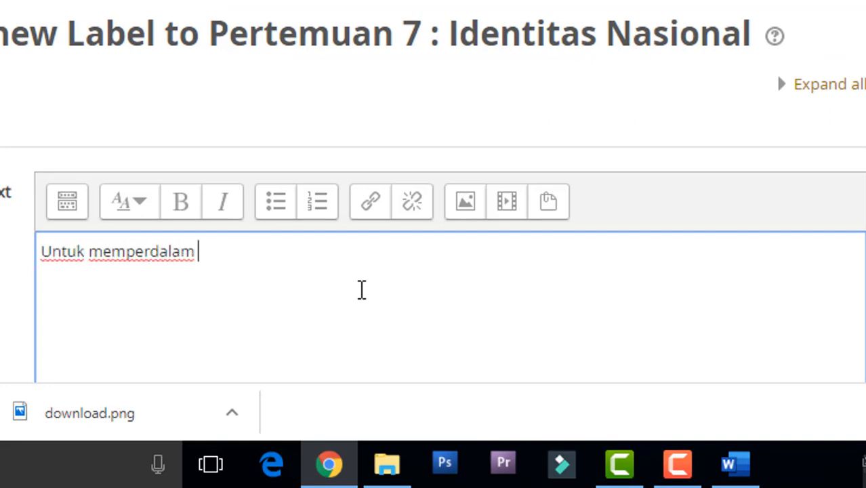
{"action": "type", "text": "pe"}
{"action": "type", "text": "ngetahua"}
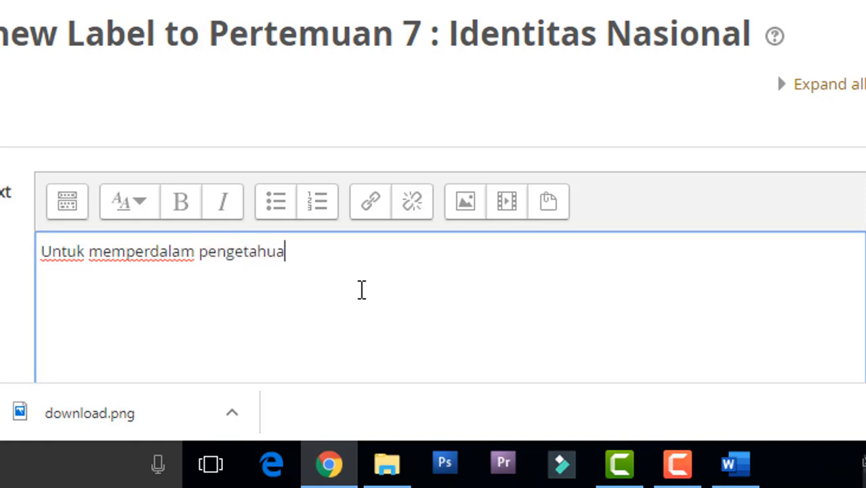
{"action": "type", "text": "n anda menge"}
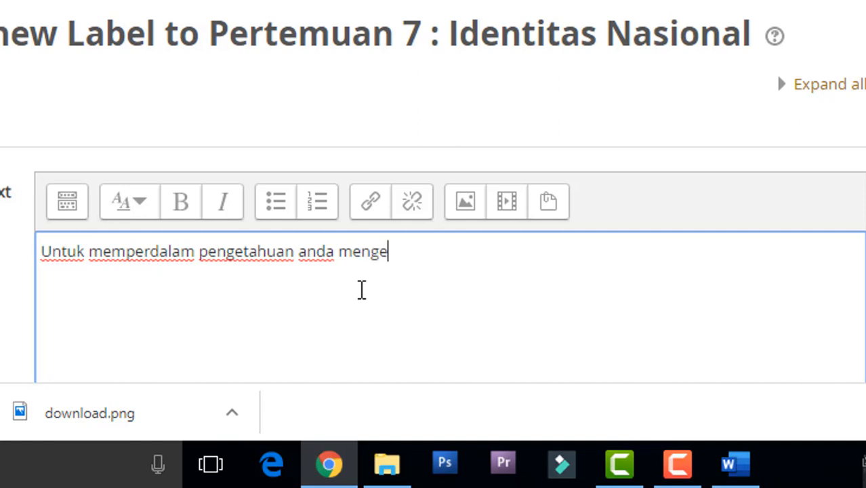
{"action": "type", "text": "nai identitas nasional"}
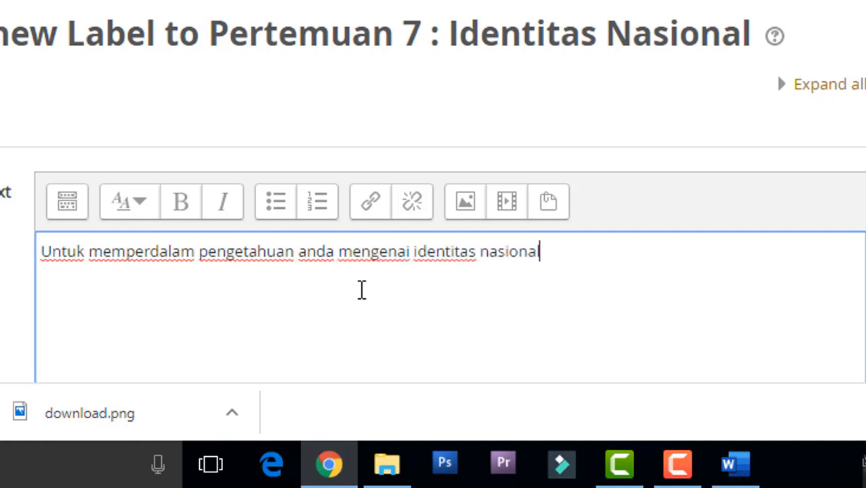
{"action": "type", "text": ", sila"}
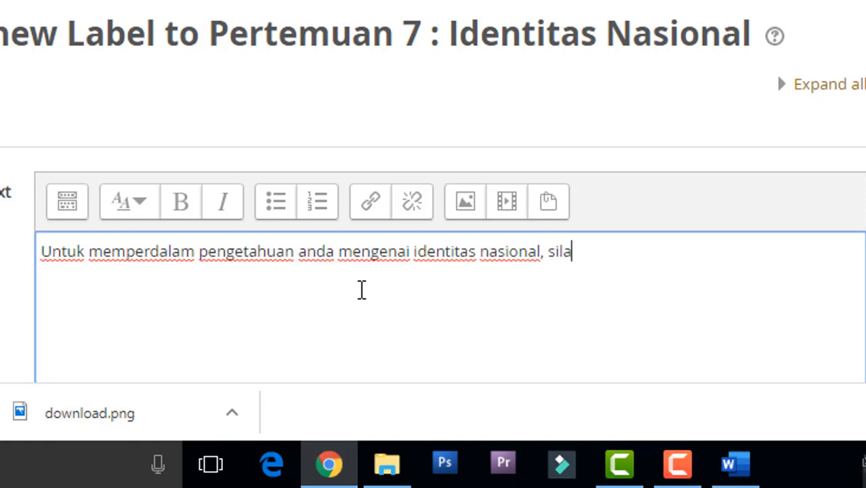
{"action": "type", "text": "hkan ikuti"}
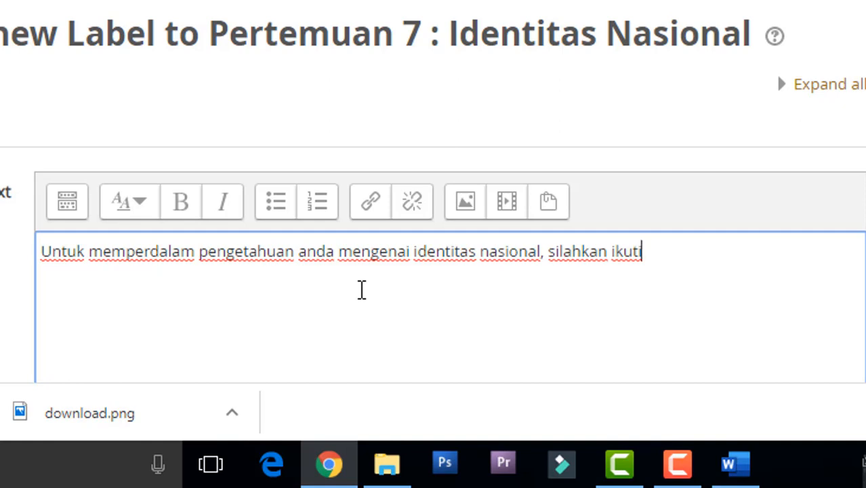
{"action": "type", "text": "forum diskusi"}
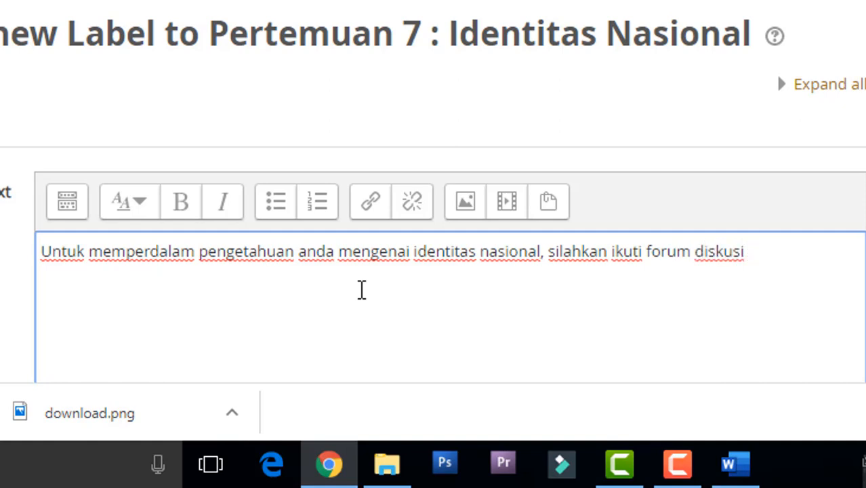
{"action": "type", "text": " berikut ini."}
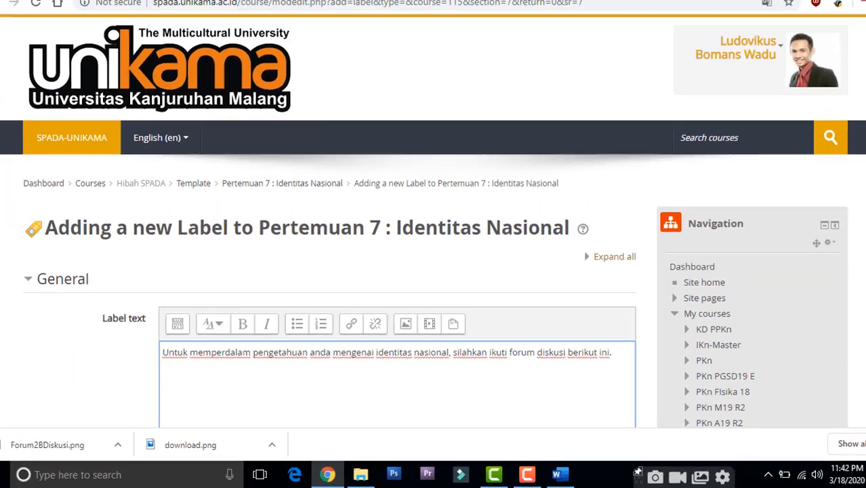
Step: Save the forum label and return to the course, then move it directly above the Forum Diskusi Pertemuan 7 activity
{"action": "scroll", "coordinate": [863, 208], "scroll_direction": "down", "scroll_amount": 10}
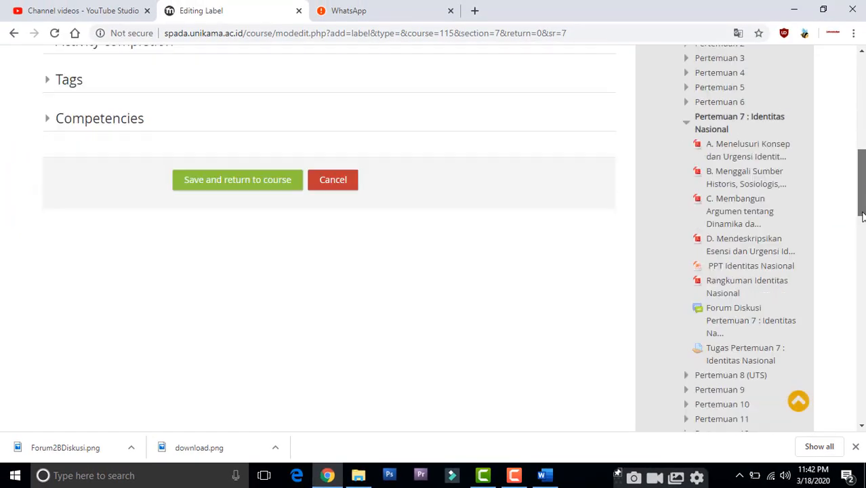
{"action": "scroll", "coordinate": [863, 208], "scroll_direction": "down", "scroll_amount": 1}
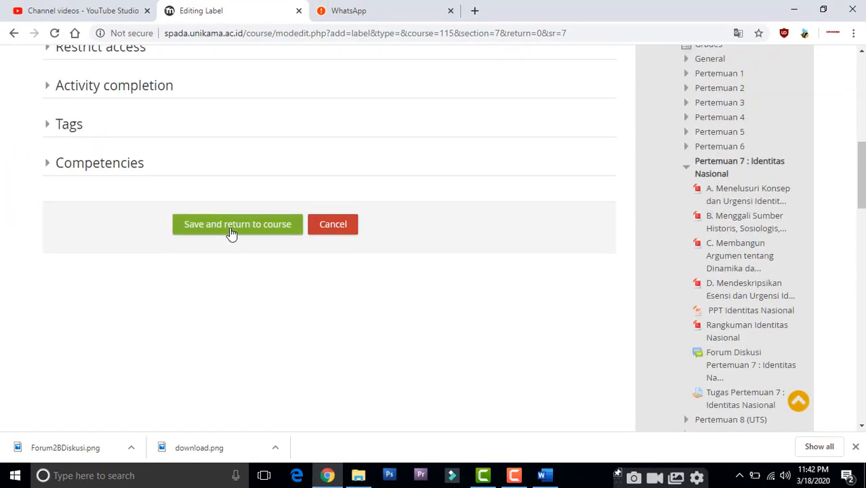
{"action": "left_click", "coordinate": [231, 225]}
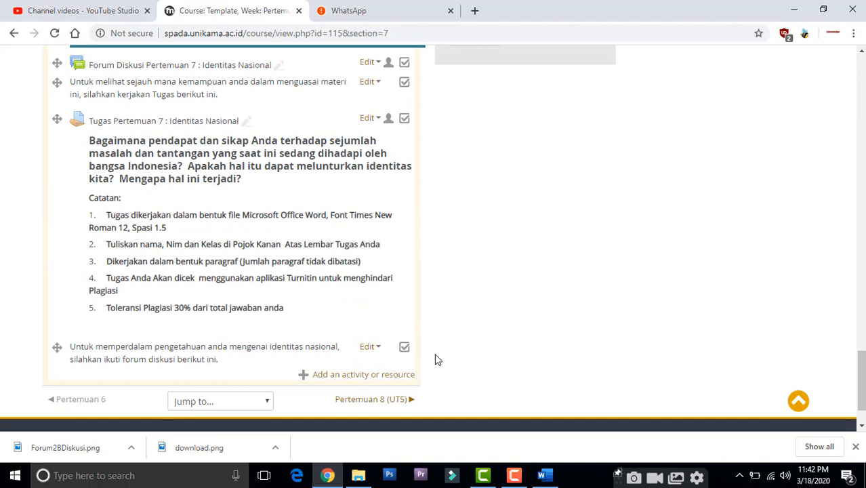
{"action": "left_click_drag", "start_coordinate": [57, 350], "coordinate": [58, 64]}
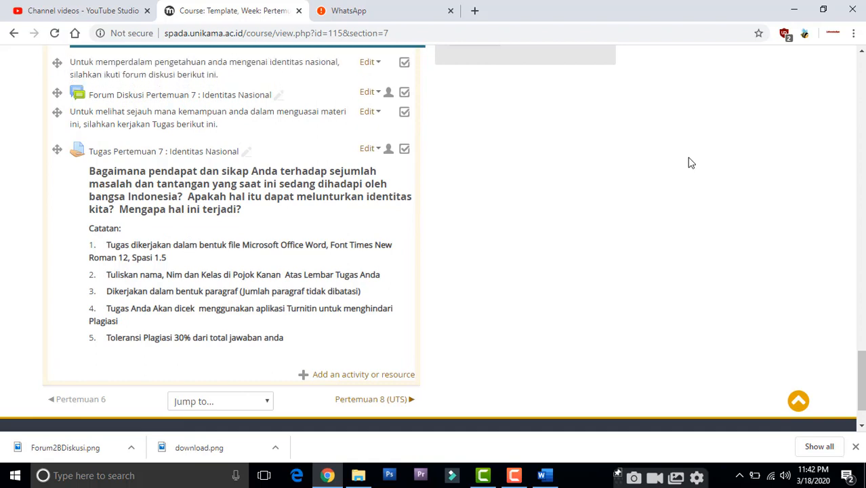
{"action": "left_click_drag", "start_coordinate": [862, 363], "coordinate": [862, 324]}
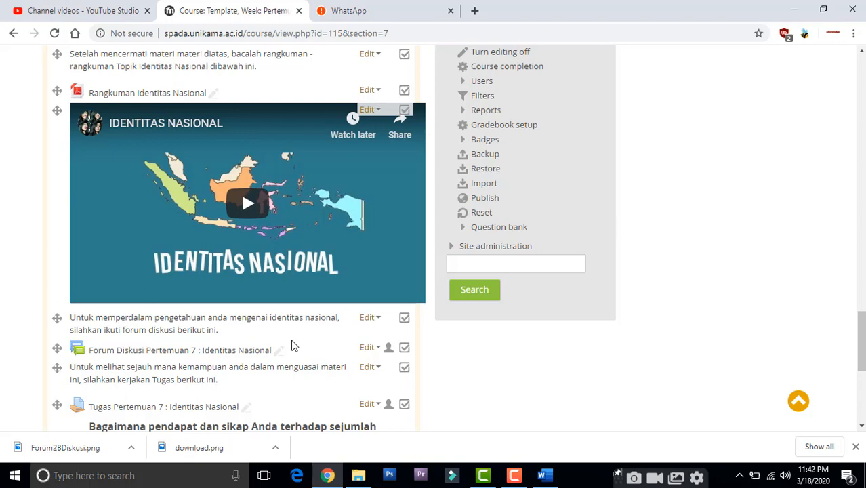
{"action": "left_click_drag", "start_coordinate": [860, 329], "coordinate": [854, 371]}
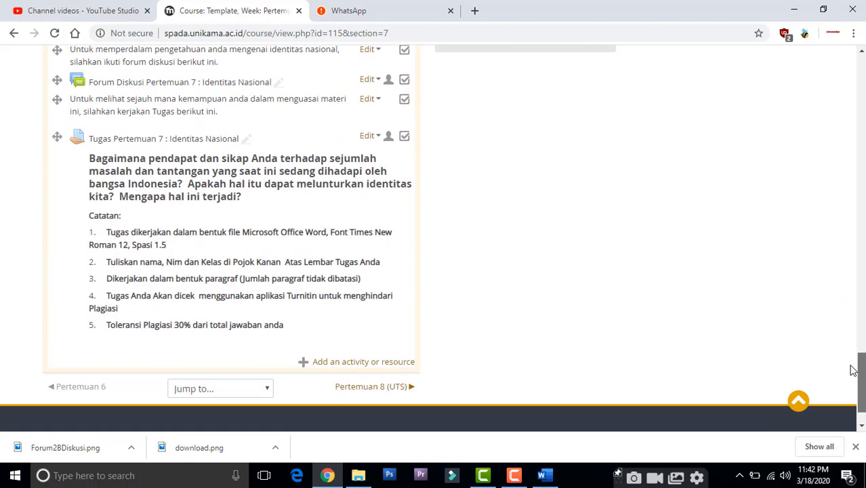